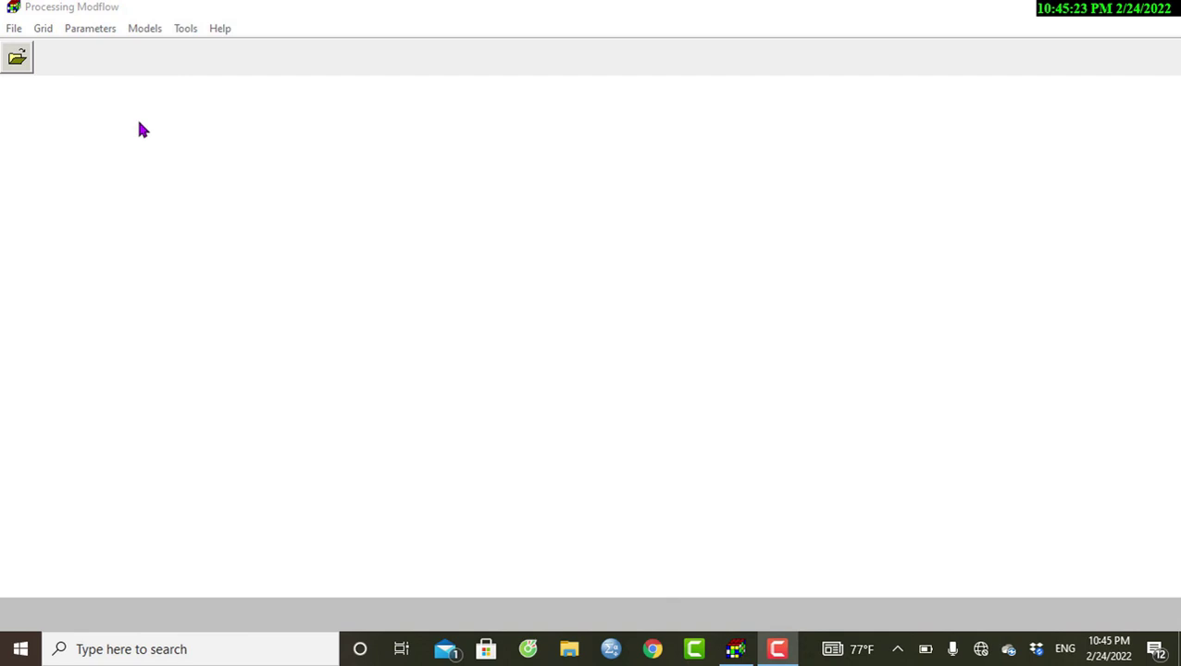
Open the existing model tana_project.pm5 from the Tana_Project folder
{"action": "left_click", "coordinate": [13, 31]}
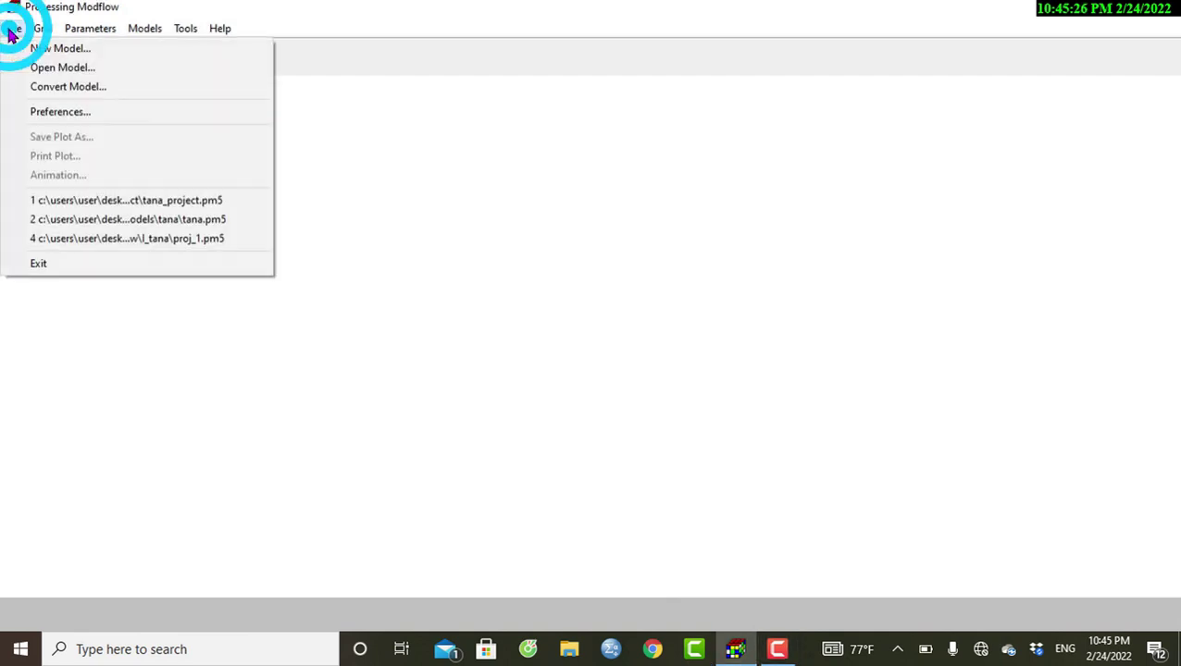
{"action": "left_click", "coordinate": [32, 70]}
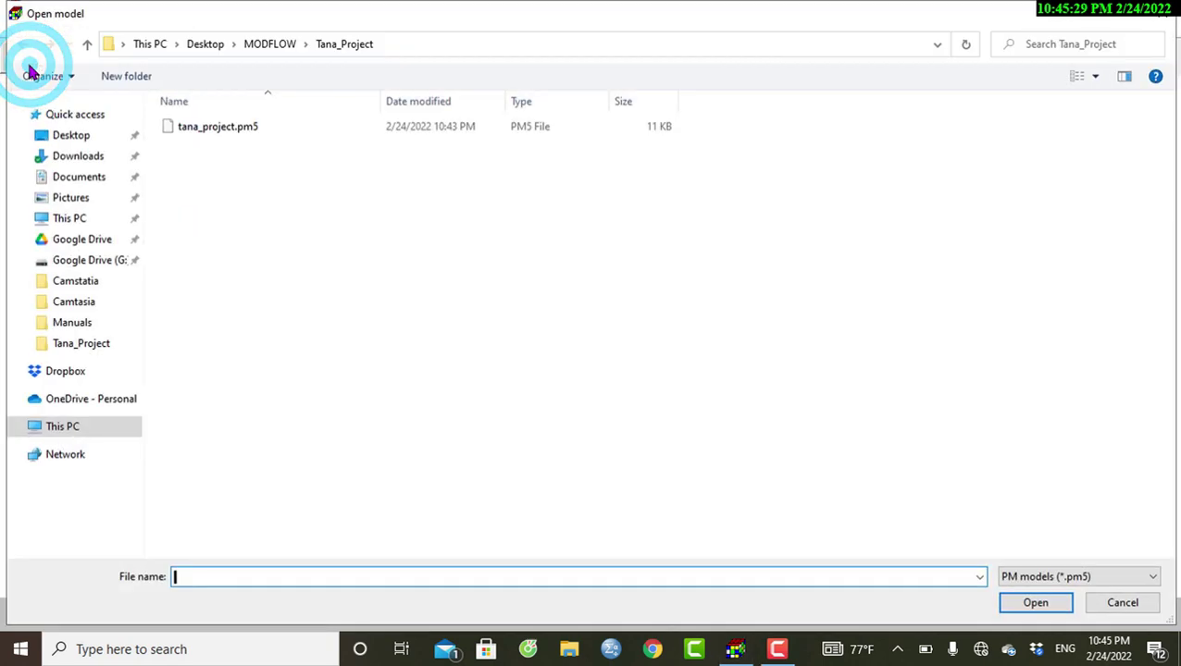
{"action": "left_click", "coordinate": [219, 135]}
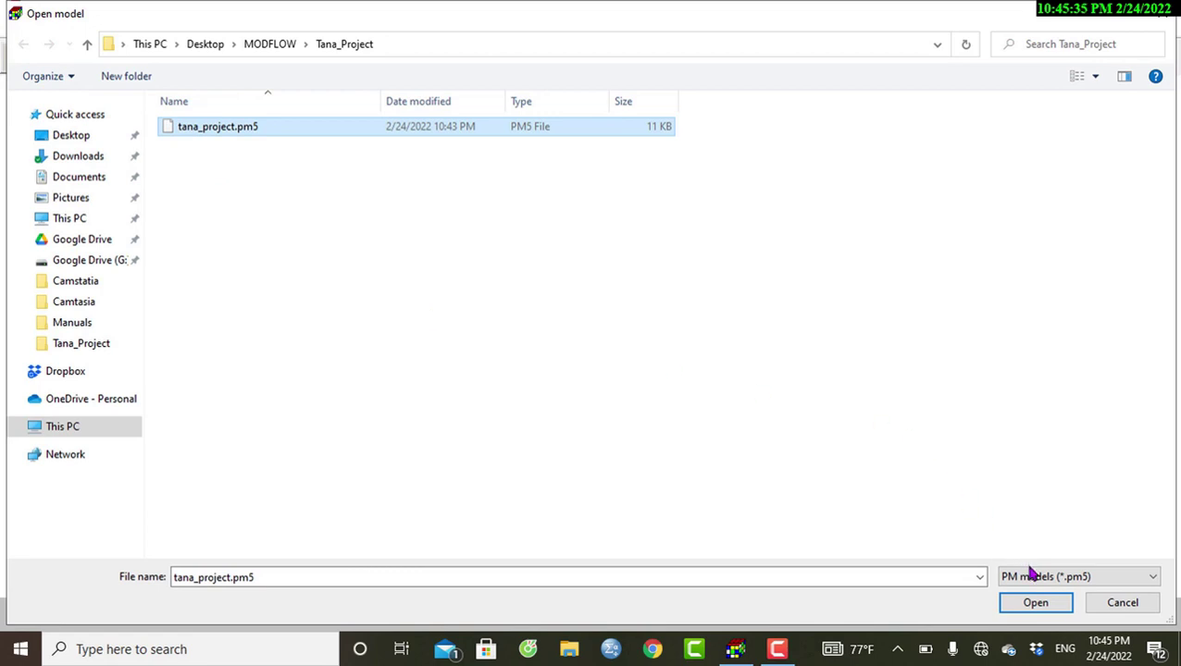
{"action": "left_click", "coordinate": [1036, 606]}
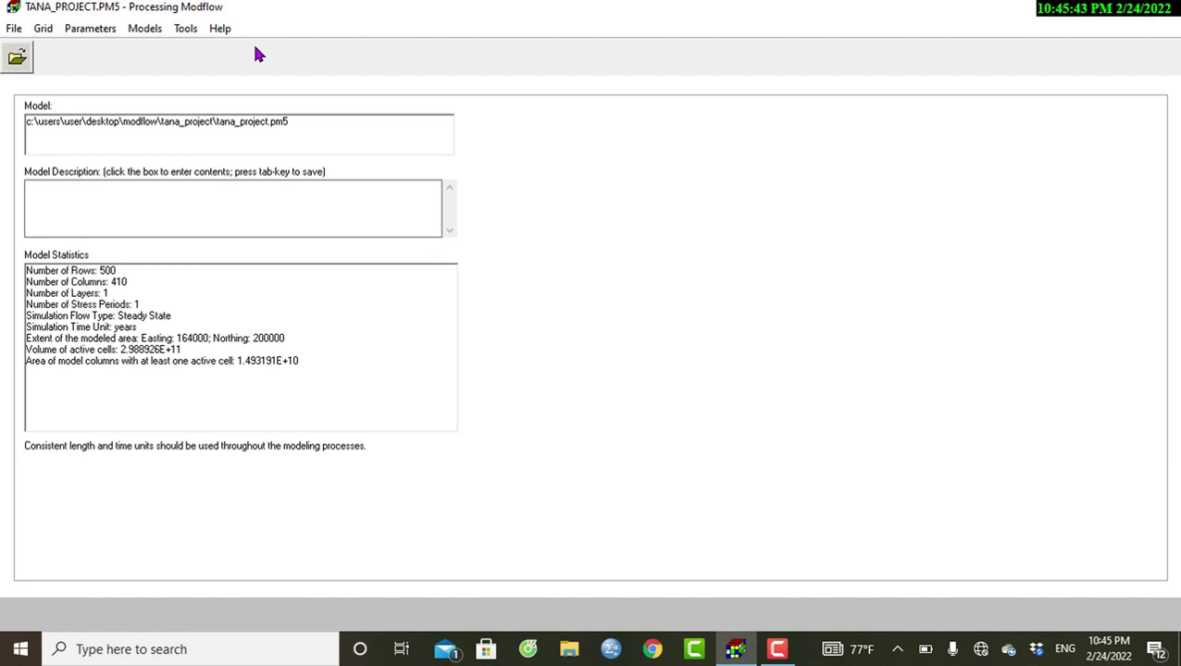
Open the Evapotranspiration flow package of the MODFLOW flow simulation for editing
{"action": "left_click", "coordinate": [148, 29]}
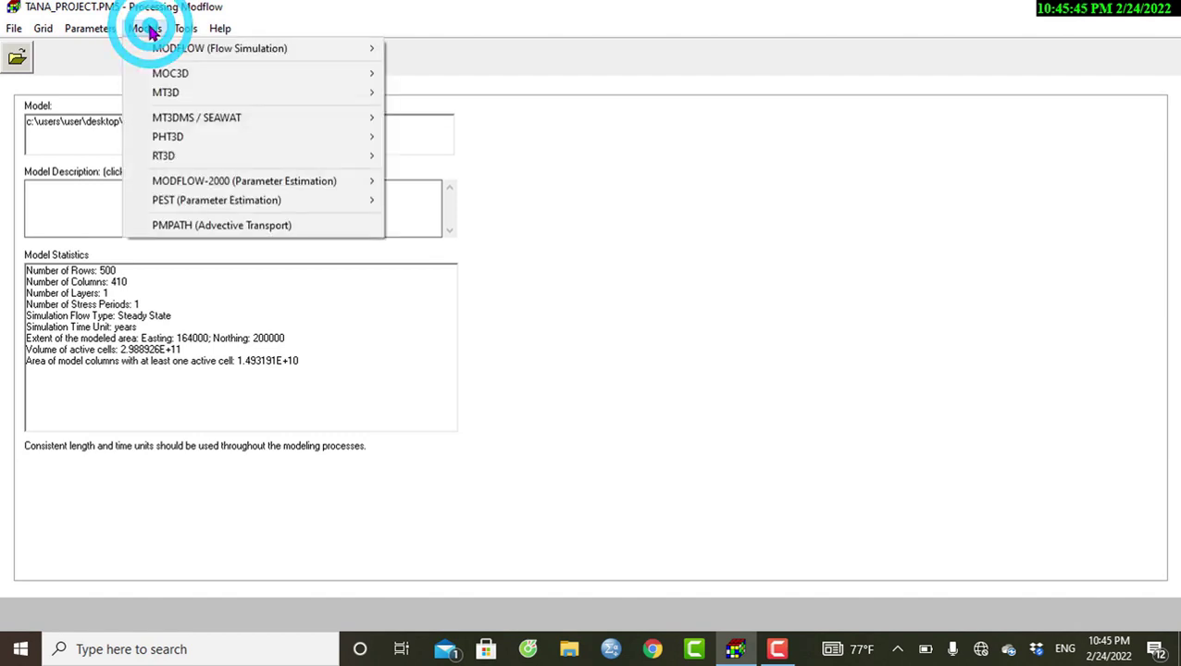
{"action": "mouse_move", "coordinate": [159, 51]}
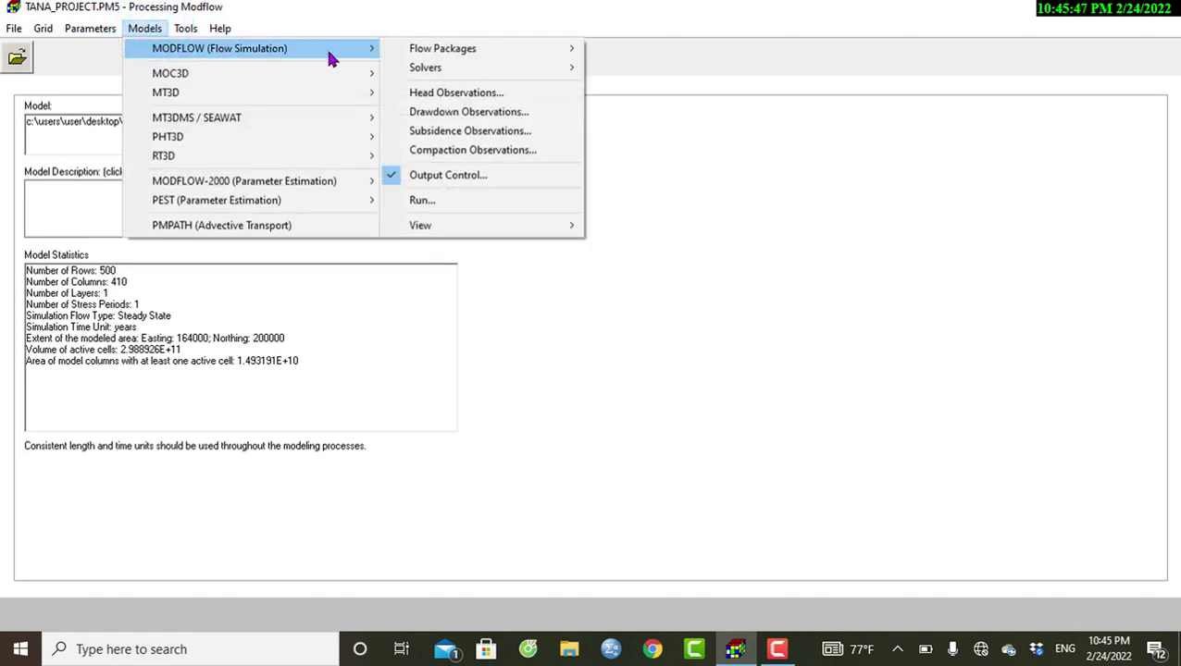
{"action": "mouse_move", "coordinate": [478, 57]}
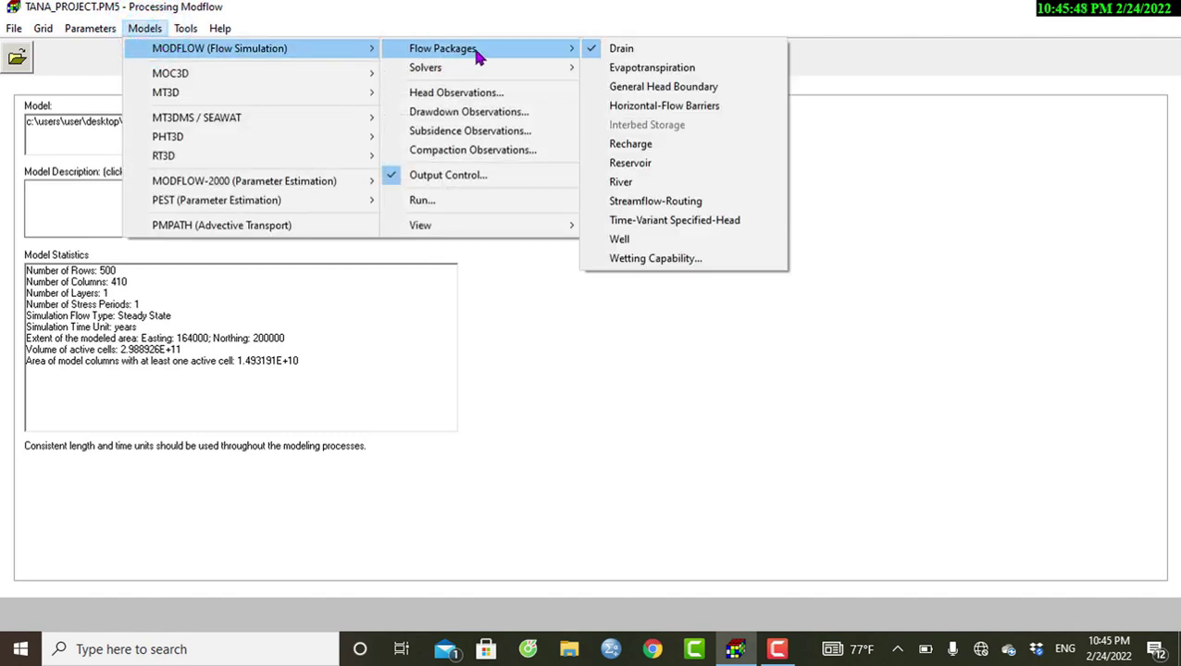
{"action": "left_click", "coordinate": [642, 69]}
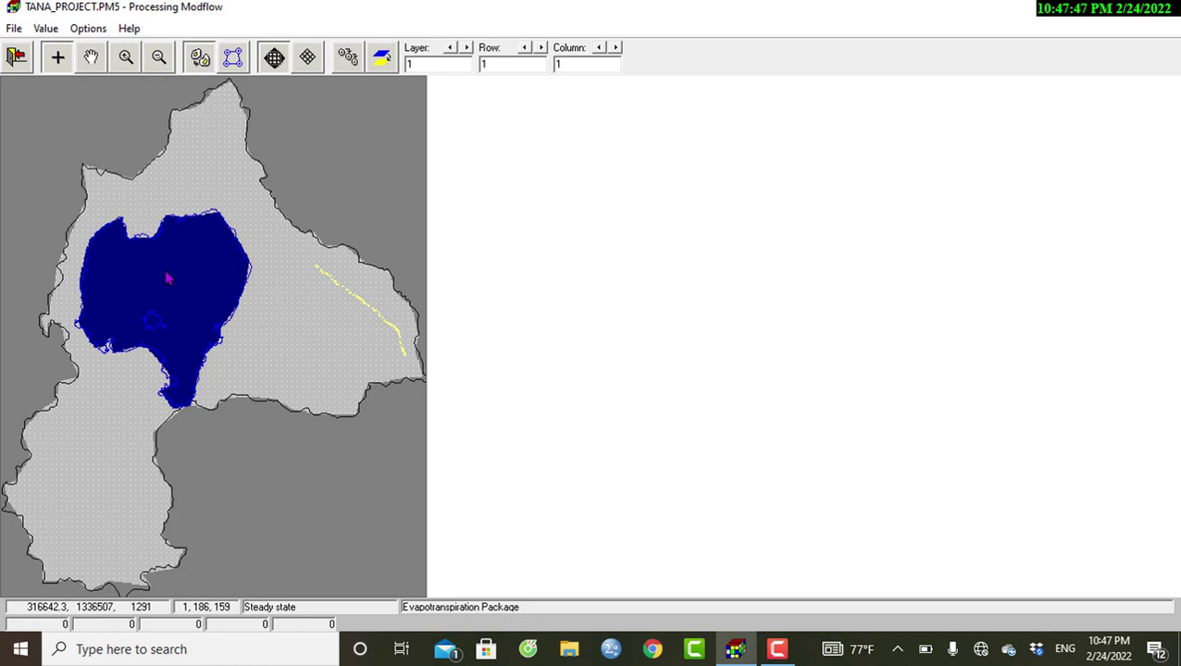
Examine the maximum ET rate, ET surface elevation and extinction depth parameters for the lake cell at row 186, column 159
{"action": "left_click", "coordinate": [167, 276]}
{"action": "left_click", "coordinate": [167, 274]}
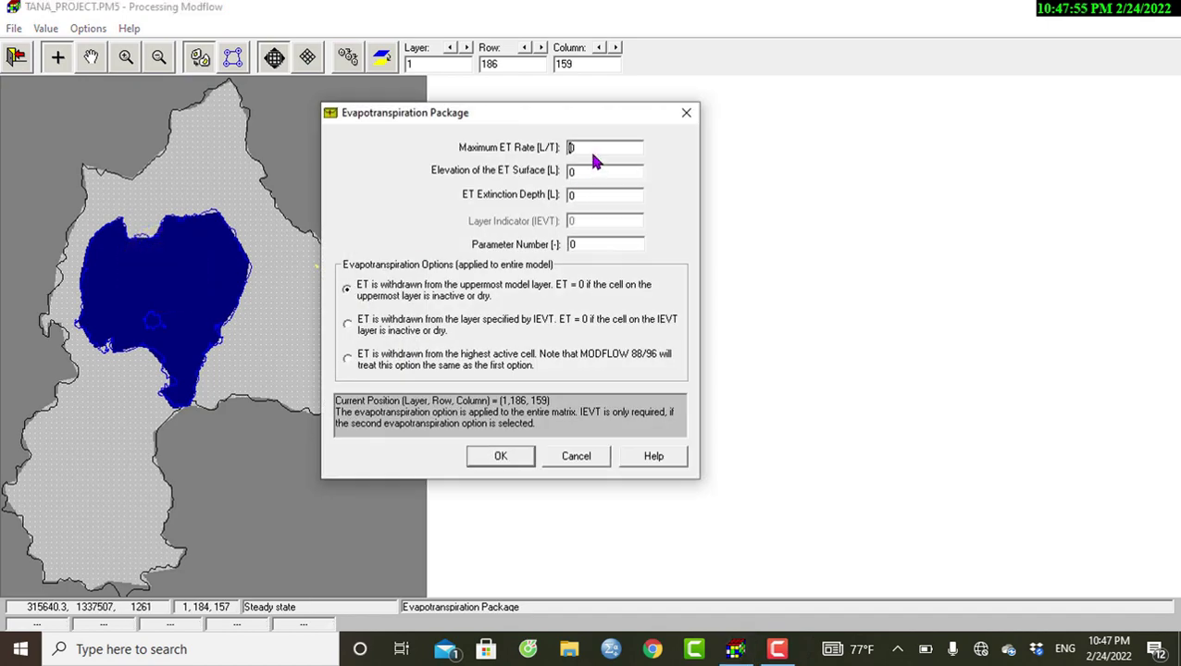
{"action": "left_click", "coordinate": [600, 151]}
{"action": "left_click", "coordinate": [589, 172]}
{"action": "left_click", "coordinate": [584, 148]}
{"action": "left_click", "coordinate": [572, 196]}
{"action": "left_click_drag", "start_coordinate": [572, 196], "coordinate": [581, 196]}
{"action": "left_click", "coordinate": [593, 198]}
{"action": "left_click", "coordinate": [592, 167]}
{"action": "double_click", "coordinate": [591, 168]}
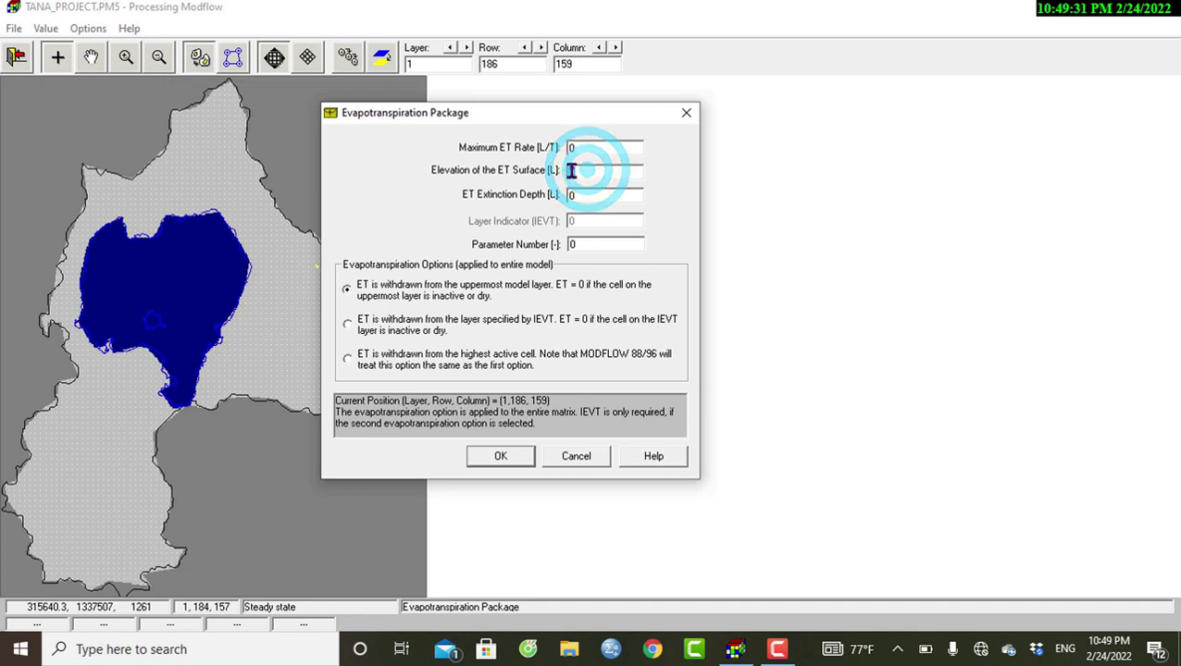
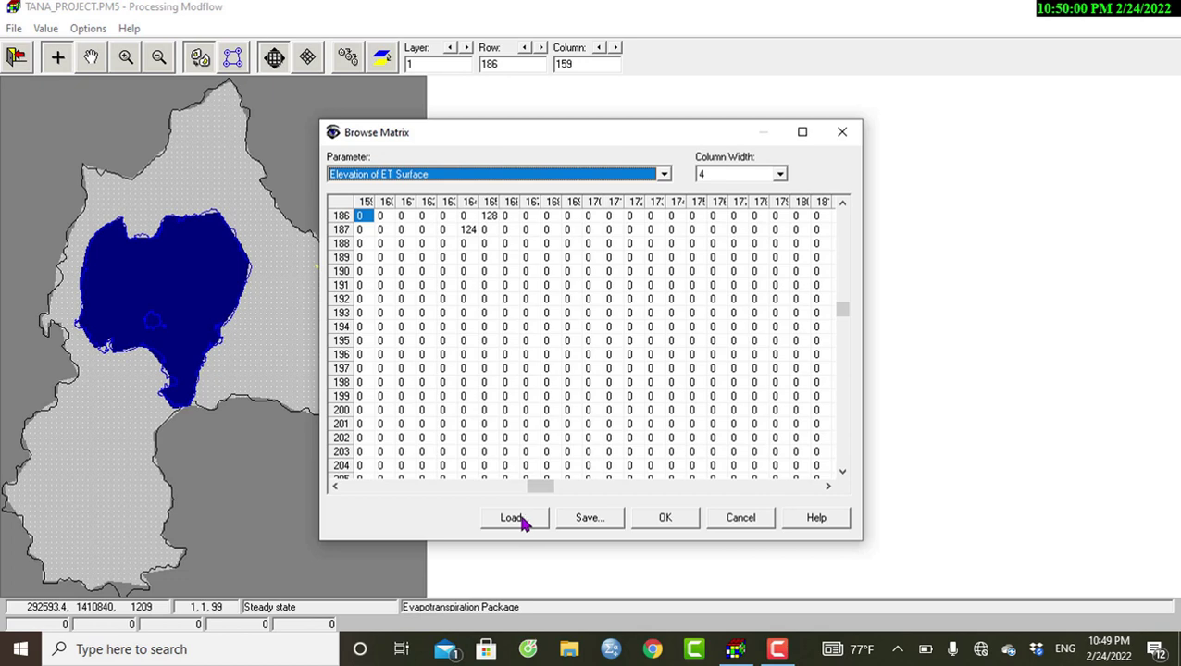
Load the matrix file l_tanatop into the Elevation of ET Surface, replacing the existing values from column 1, row 1
{"action": "left_click", "coordinate": [521, 520]}
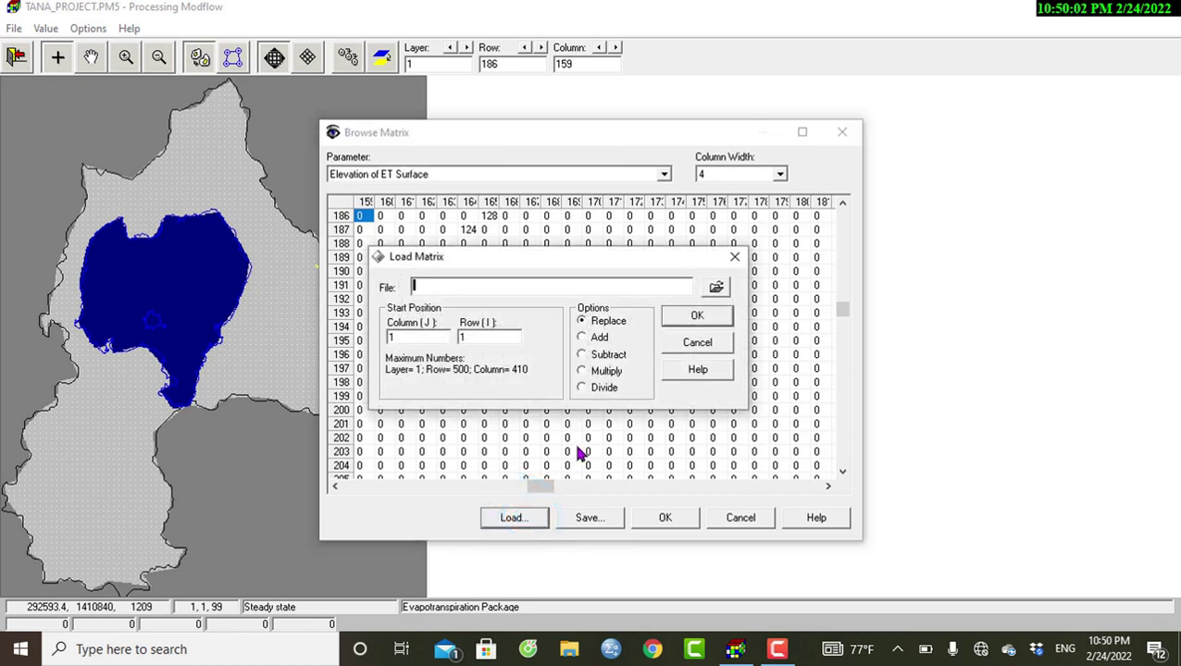
{"action": "left_click", "coordinate": [716, 290]}
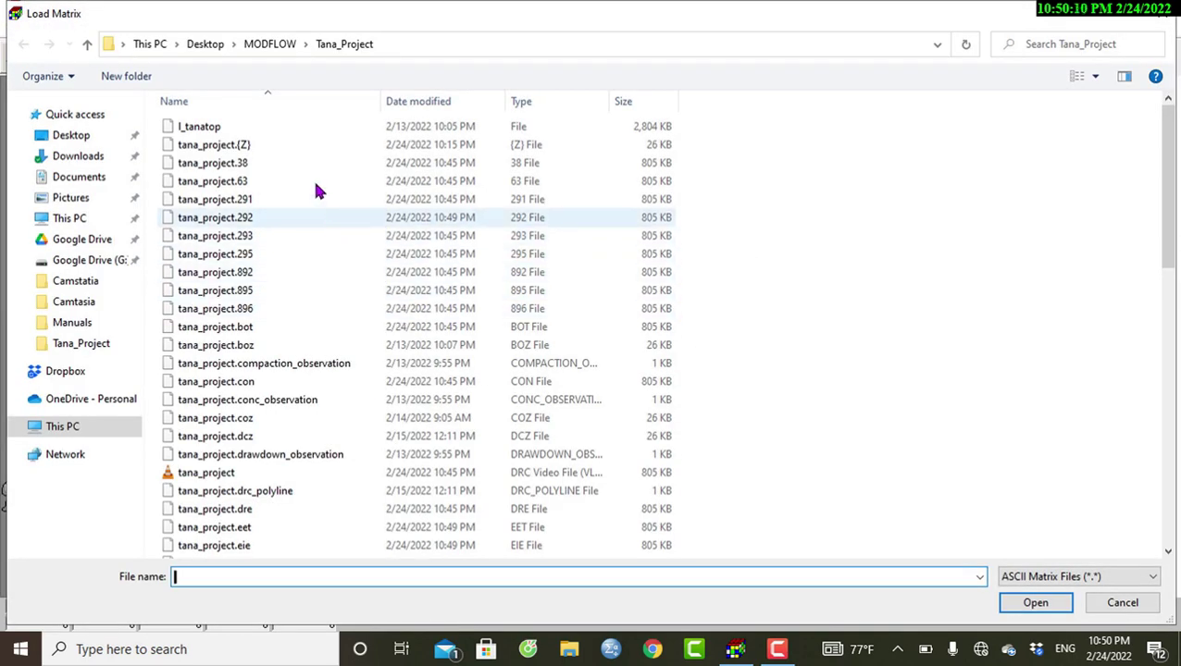
{"action": "left_click", "coordinate": [253, 126]}
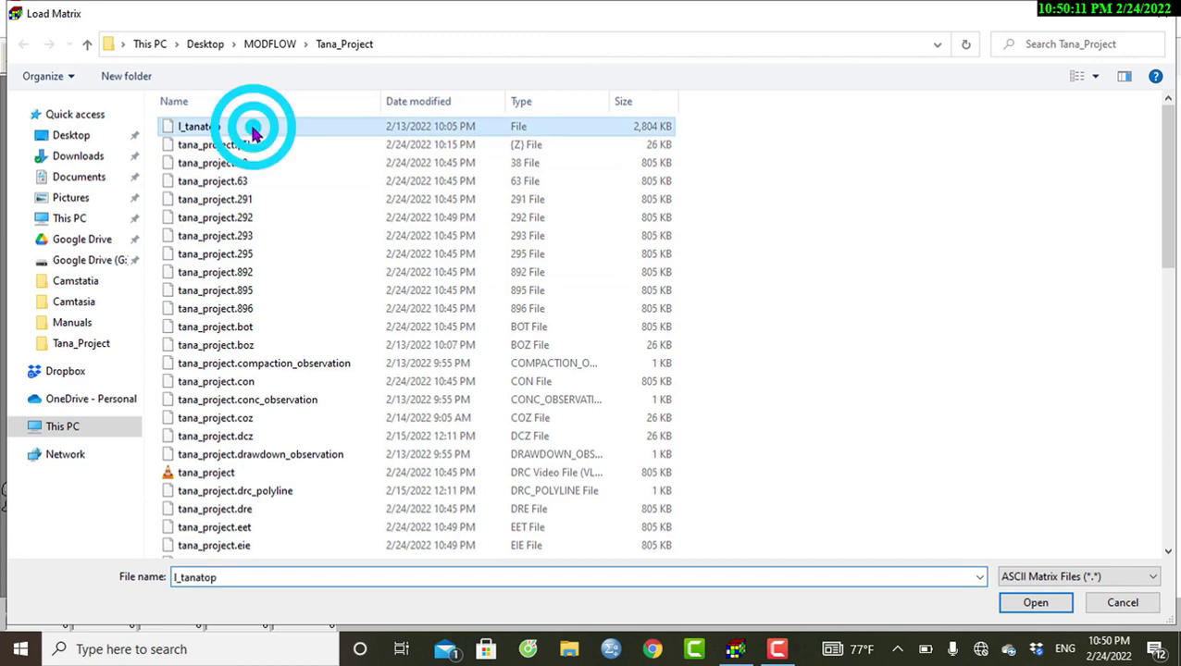
{"action": "left_click", "coordinate": [1037, 604]}
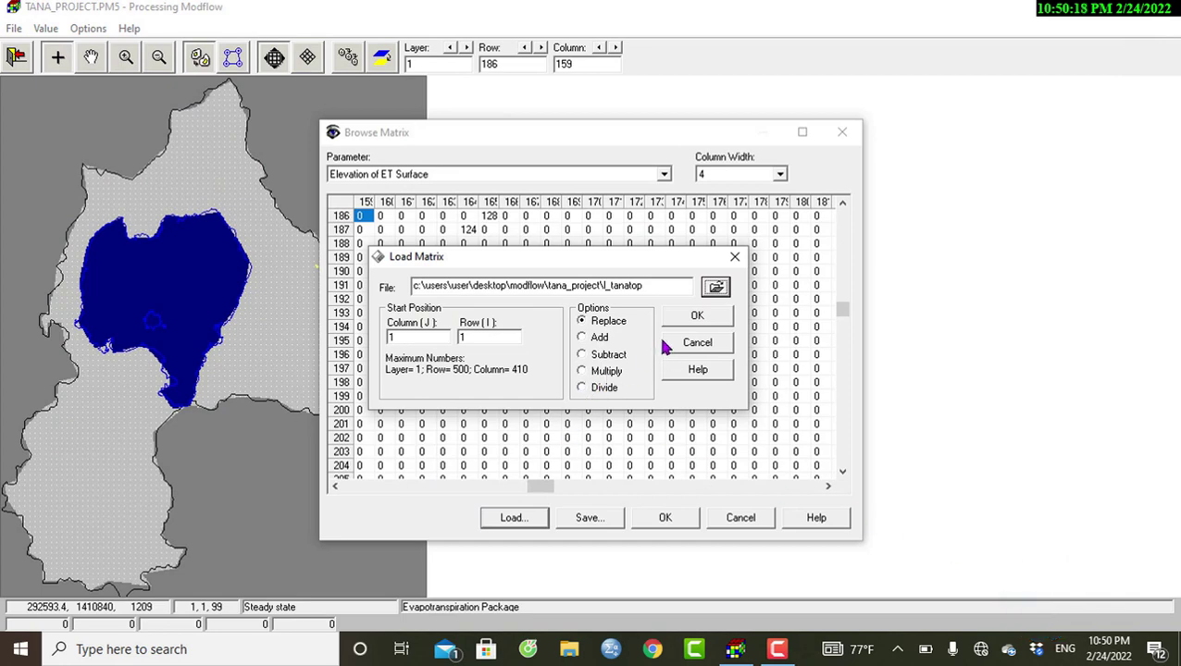
{"action": "left_click", "coordinate": [697, 316]}
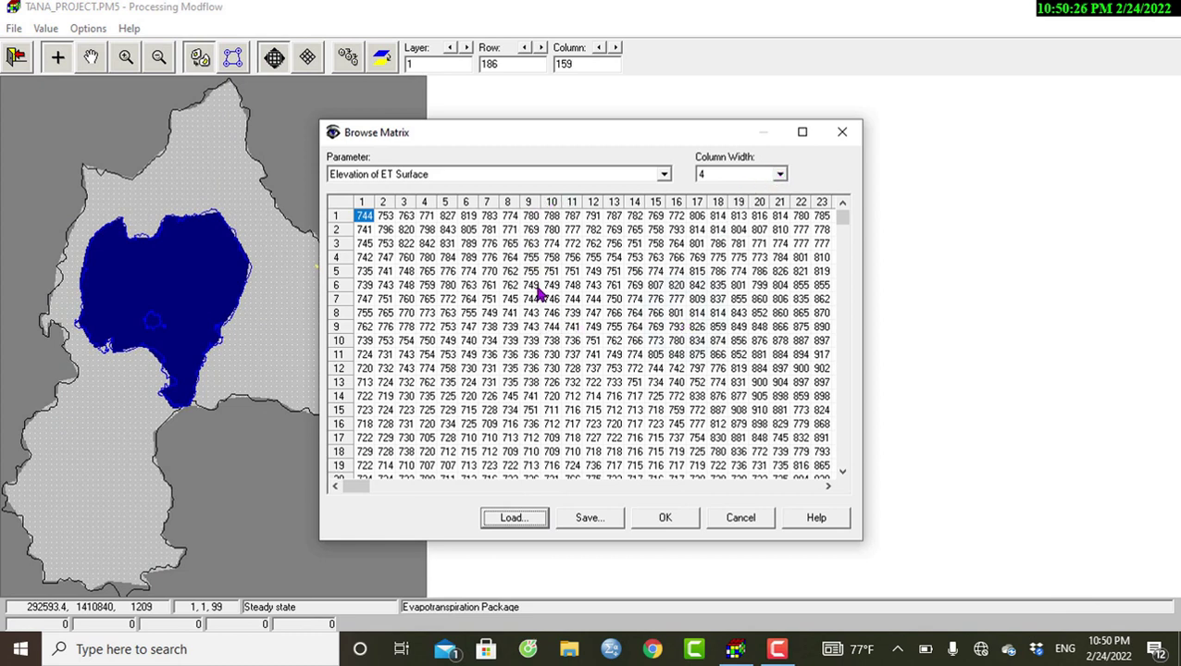
Widen the matrix columns to 15 and accept the loaded ET surface elevation matrix
{"action": "left_click", "coordinate": [780, 176]}
{"action": "left_click_drag", "start_coordinate": [779, 211], "coordinate": [782, 252]}
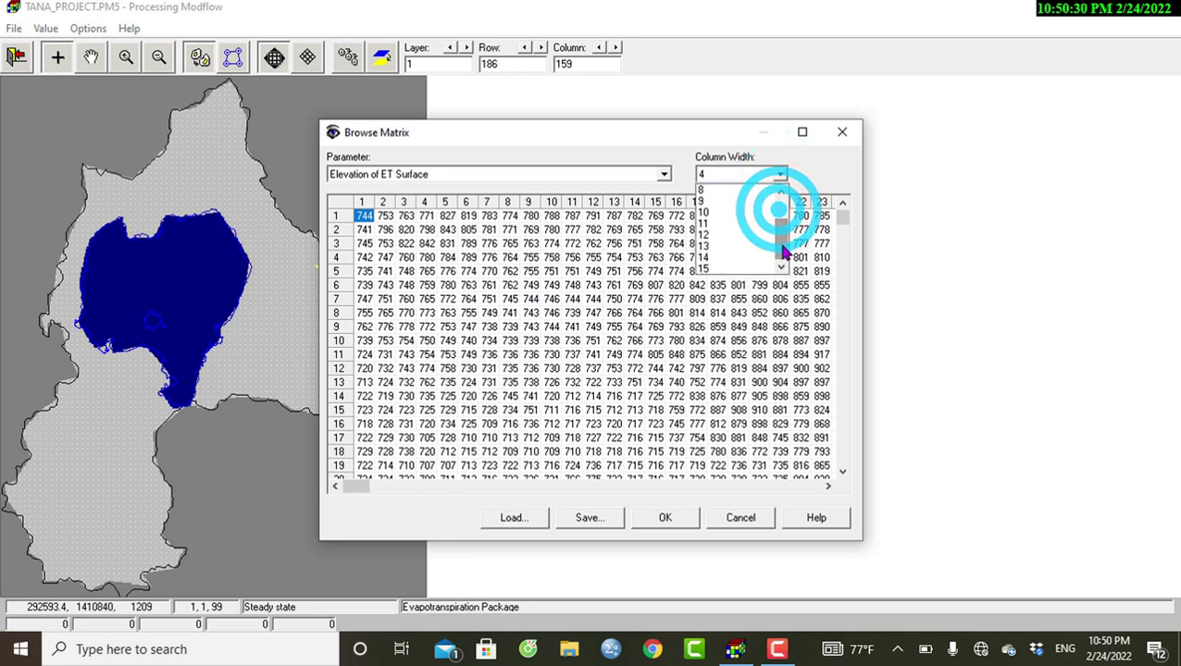
{"action": "left_click", "coordinate": [722, 268]}
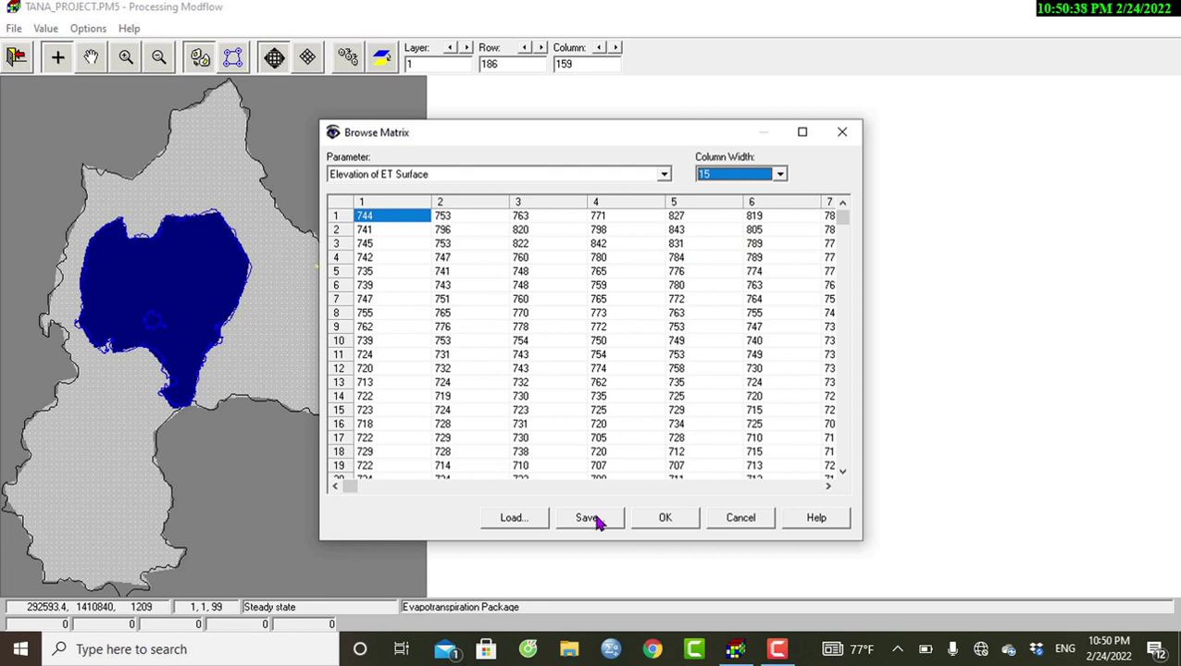
{"action": "left_click", "coordinate": [665, 521]}
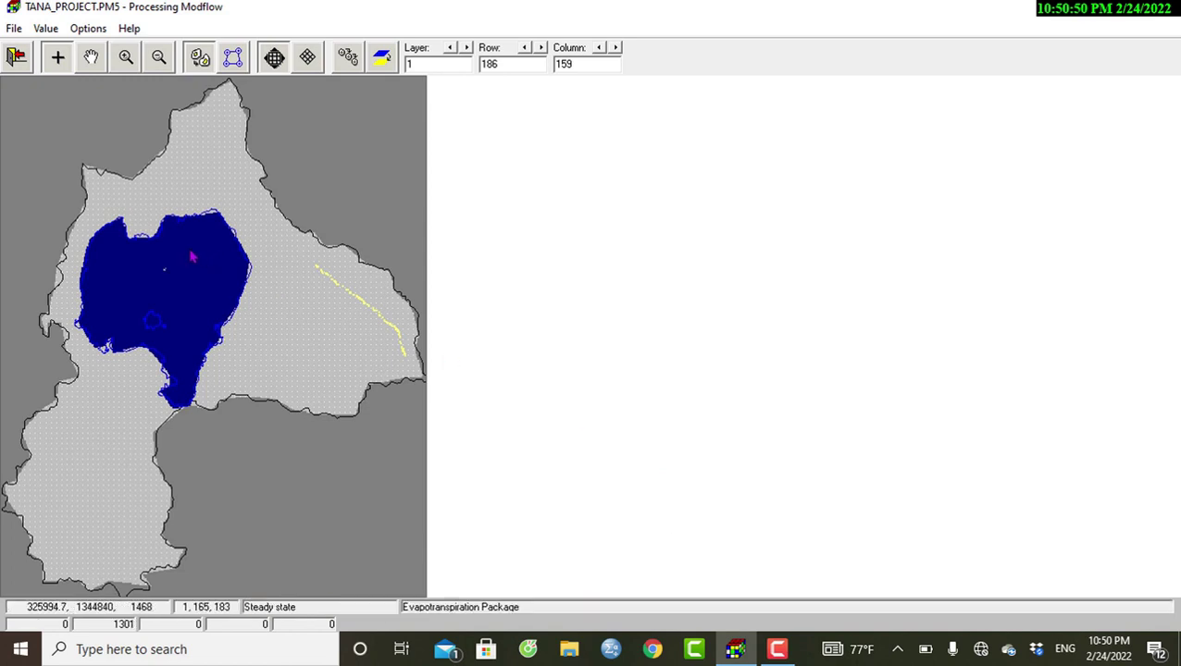
Check the ET surface elevation, maximum ET rate and extinction depth for the lake cell at row 194, column 163
{"action": "left_click", "coordinate": [170, 279]}
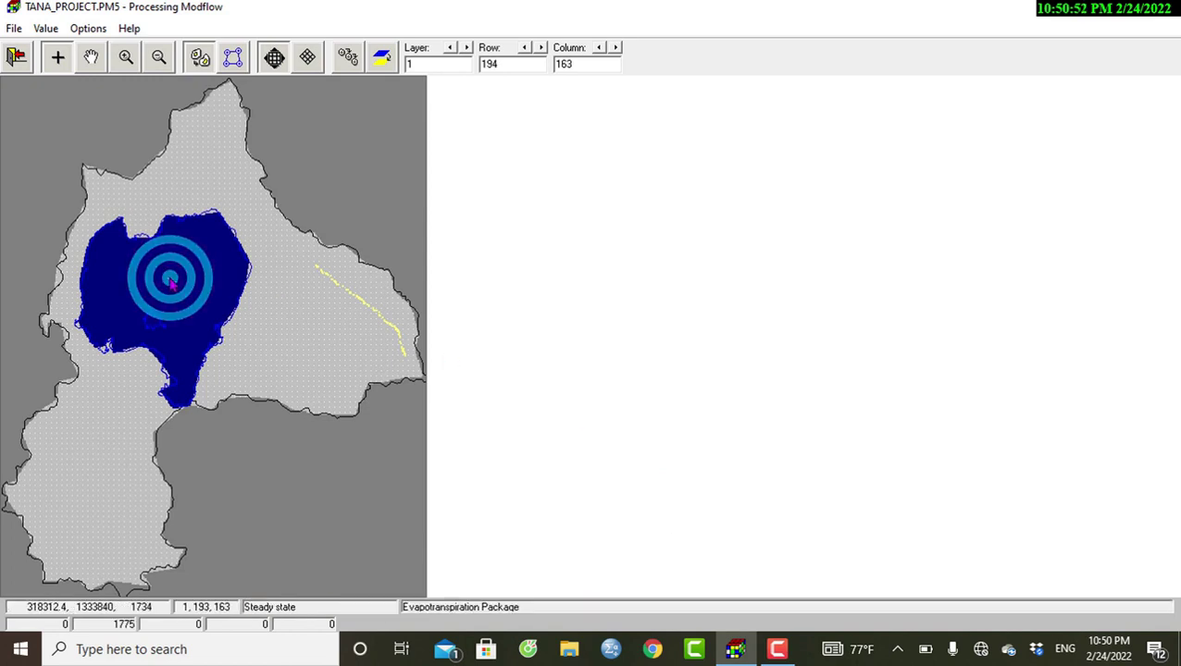
{"action": "right_click", "coordinate": [170, 282]}
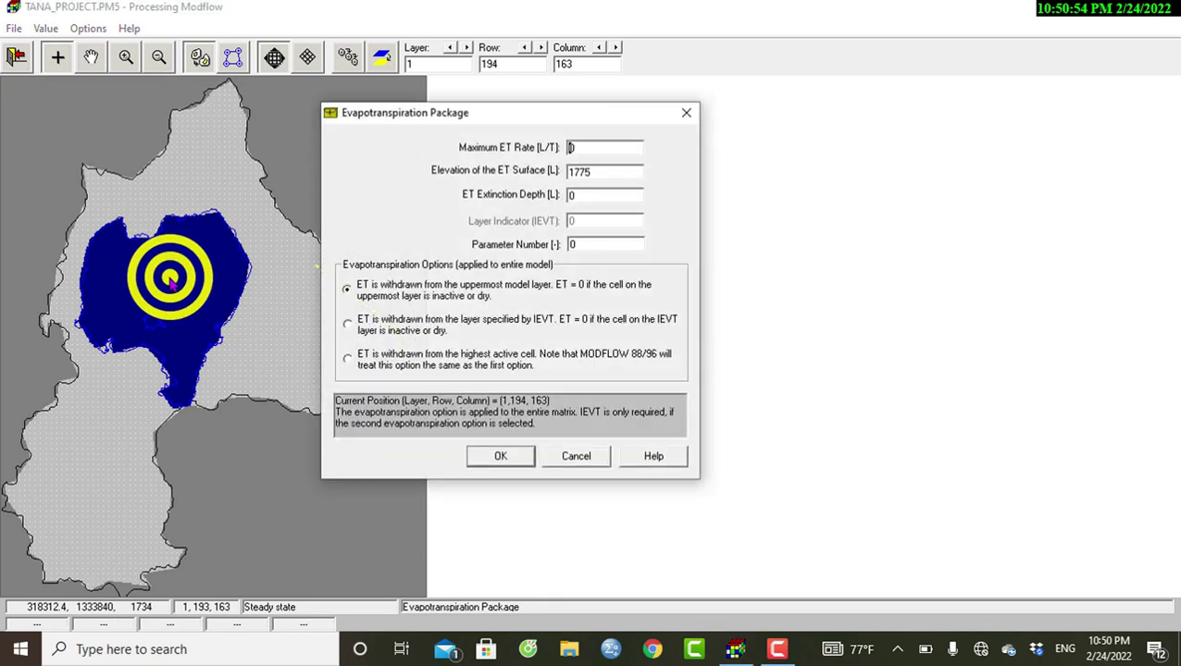
{"action": "double_click", "coordinate": [600, 174]}
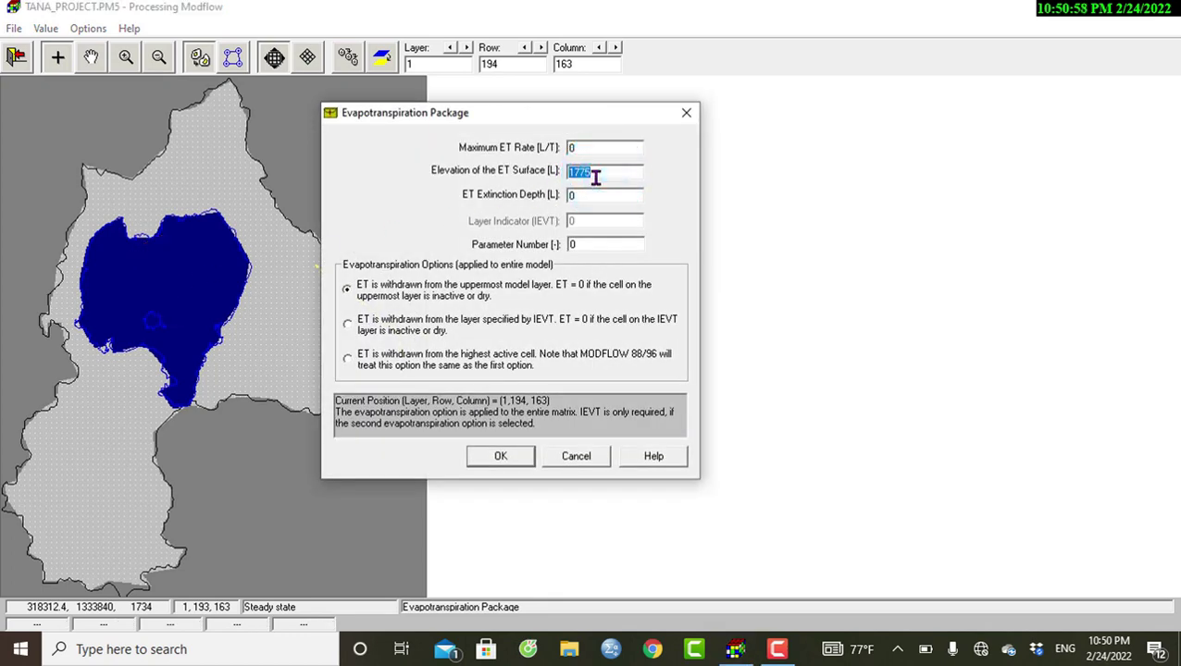
{"action": "left_click", "coordinate": [598, 175]}
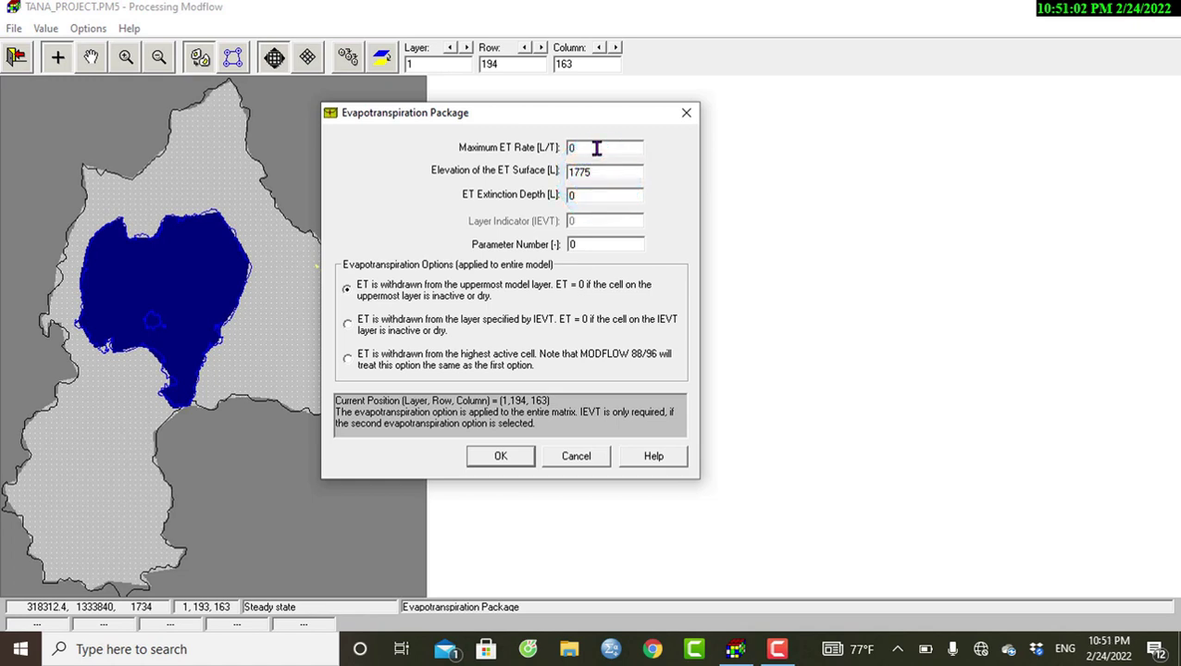
{"action": "double_click", "coordinate": [595, 148]}
{"action": "double_click", "coordinate": [593, 193]}
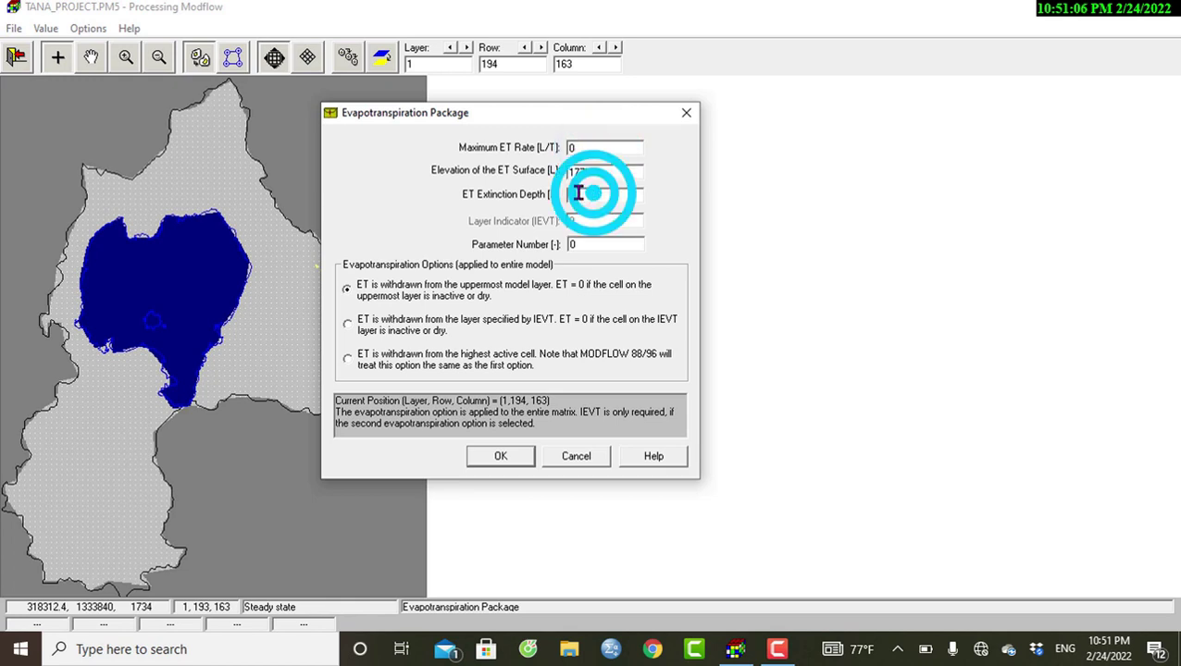
{"action": "left_click", "coordinate": [593, 194]}
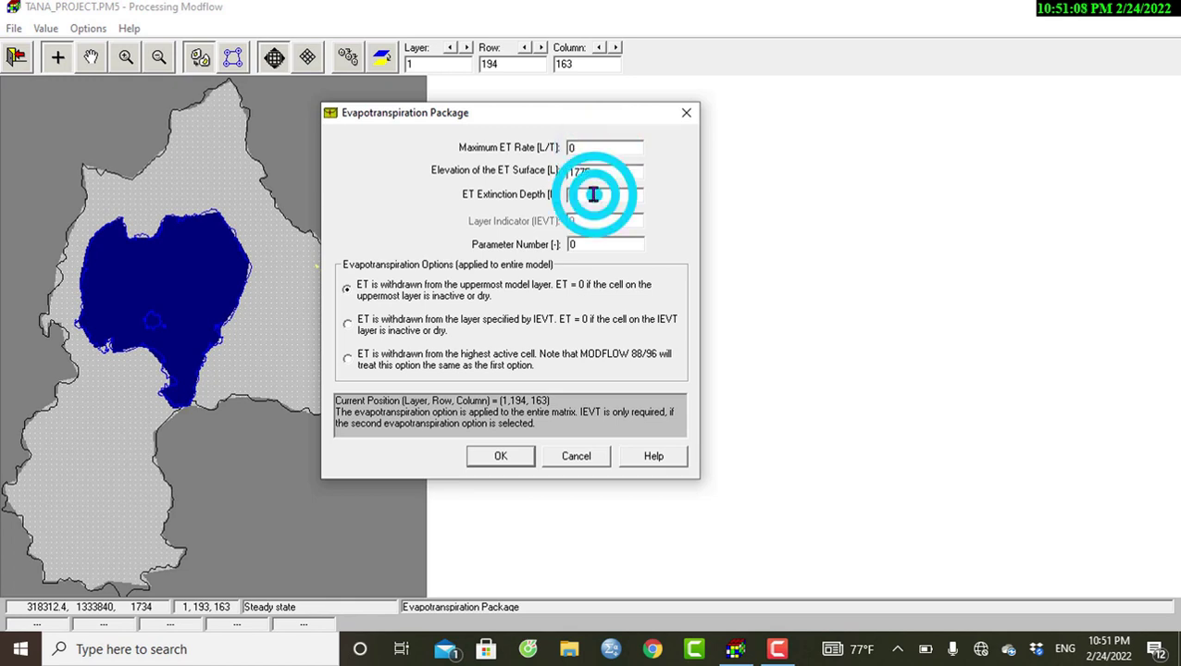
{"action": "left_click", "coordinate": [685, 115]}
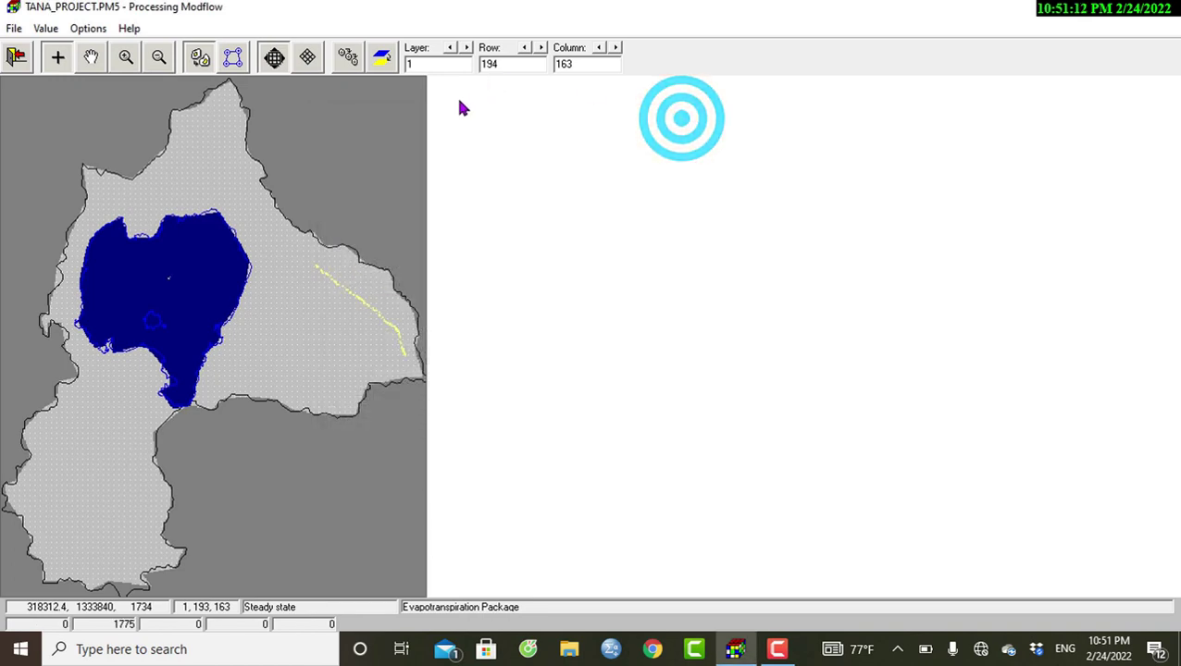
{"action": "left_click", "coordinate": [170, 284]}
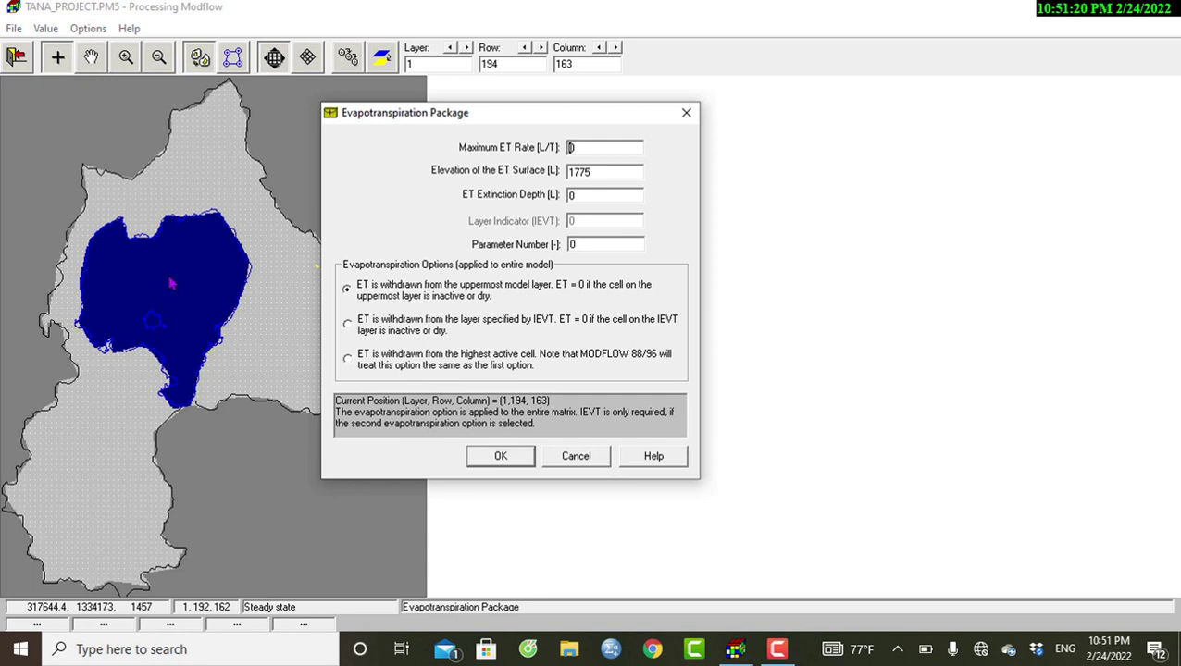
{"action": "left_click", "coordinate": [685, 112]}
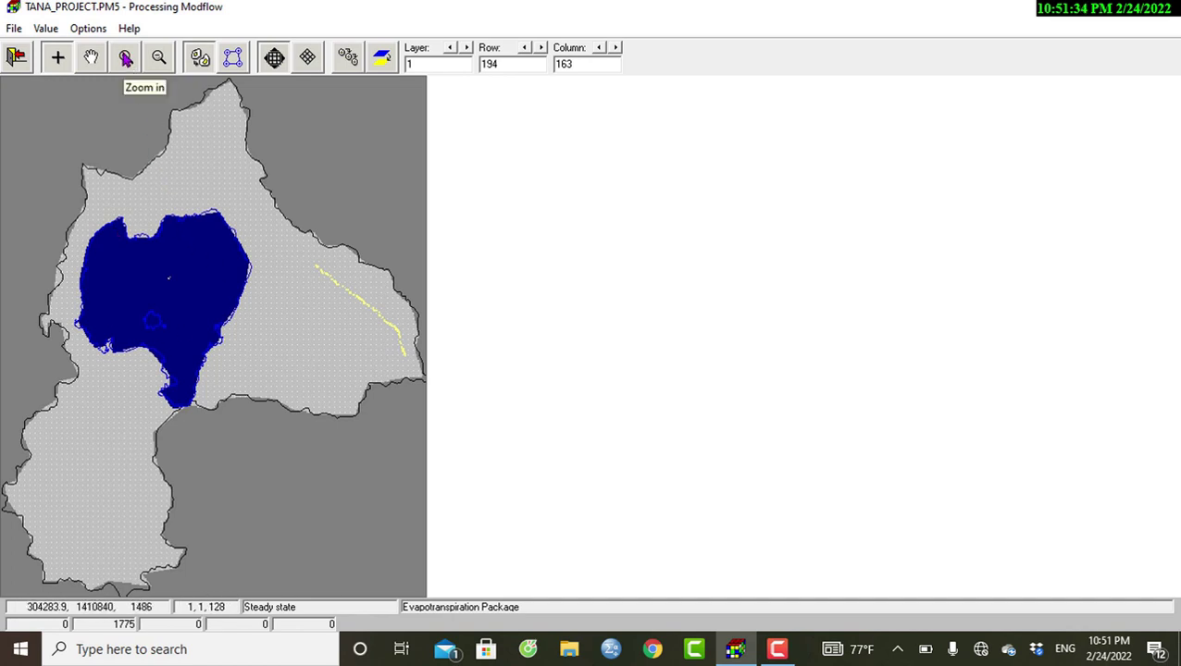
Set the maximum ET rate to 0.0005 and the ET extinction depth to 1 for the lake cell at row 194, column 163
{"action": "left_click", "coordinate": [126, 57]}
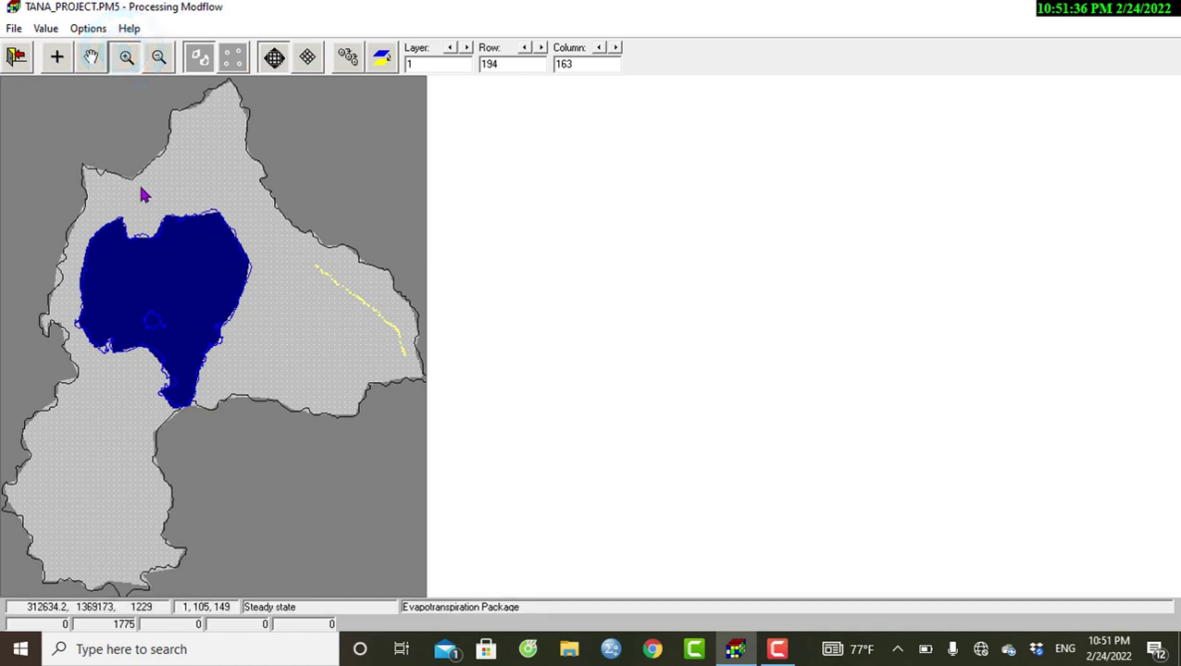
{"action": "left_click_drag", "start_coordinate": [81, 197], "coordinate": [323, 396]}
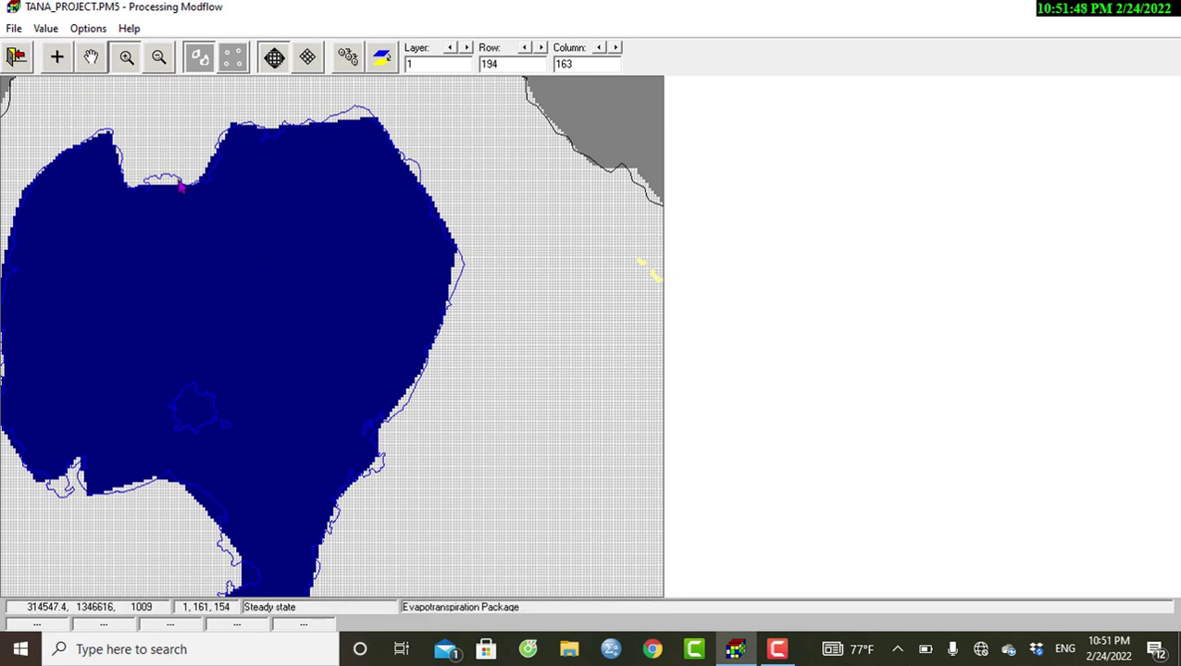
{"action": "left_click", "coordinate": [56, 58]}
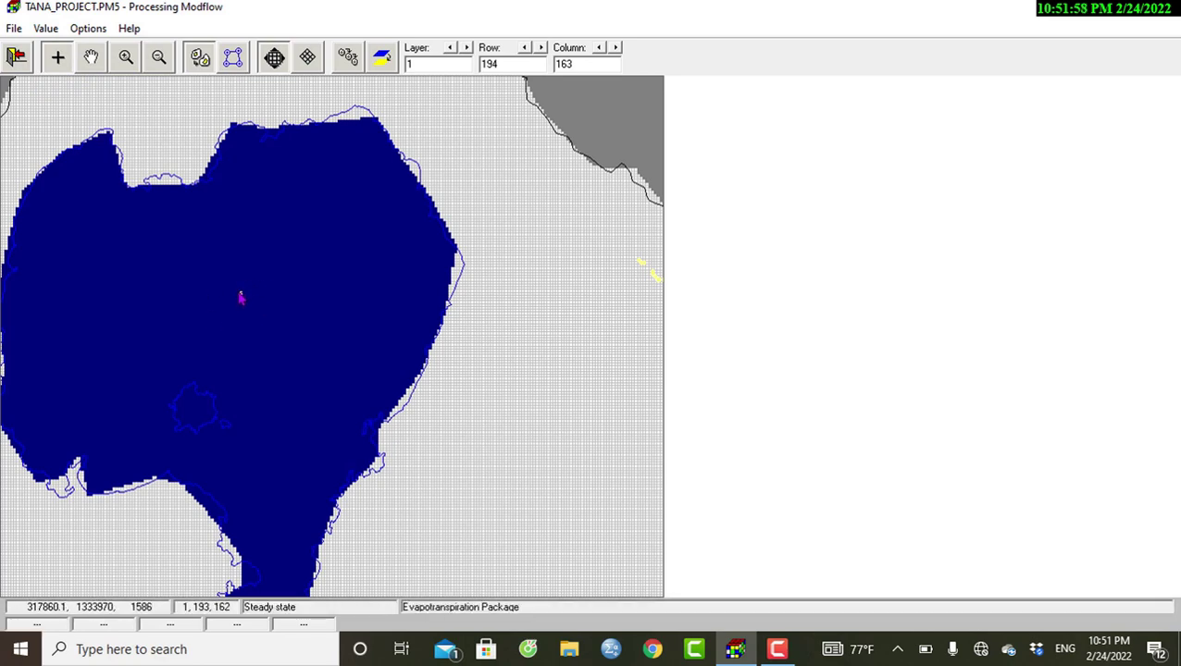
{"action": "left_click", "coordinate": [238, 294]}
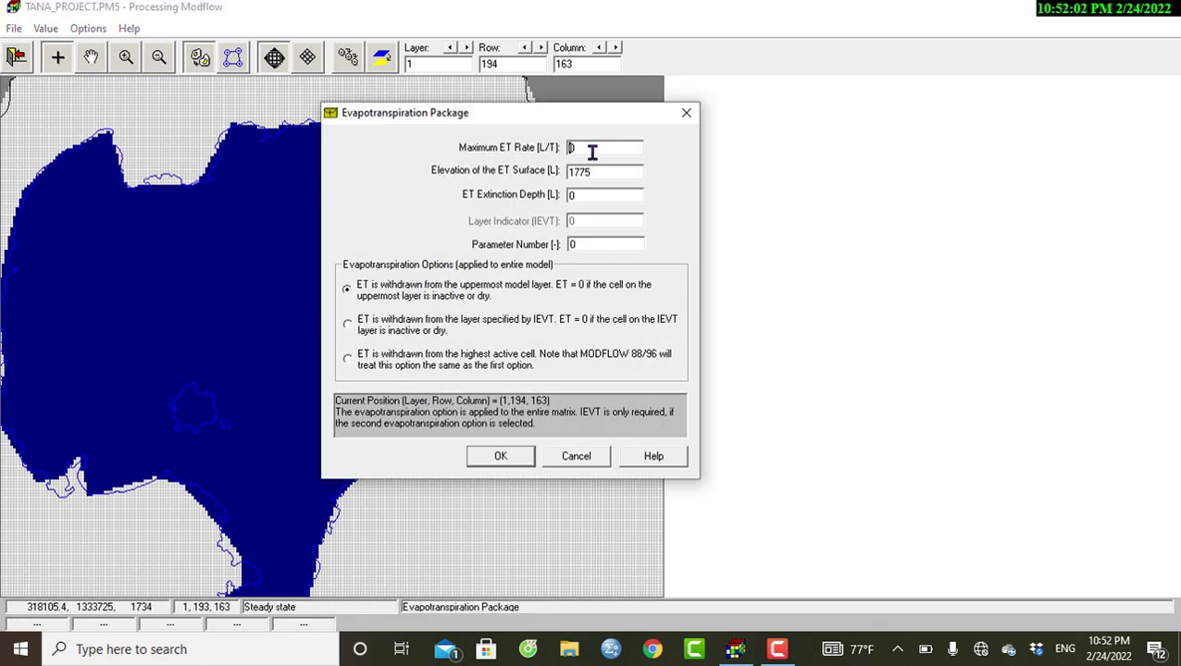
{"action": "left_click", "coordinate": [592, 149]}
{"action": "type", "text": ".0005"}
{"action": "double_click", "coordinate": [606, 196]}
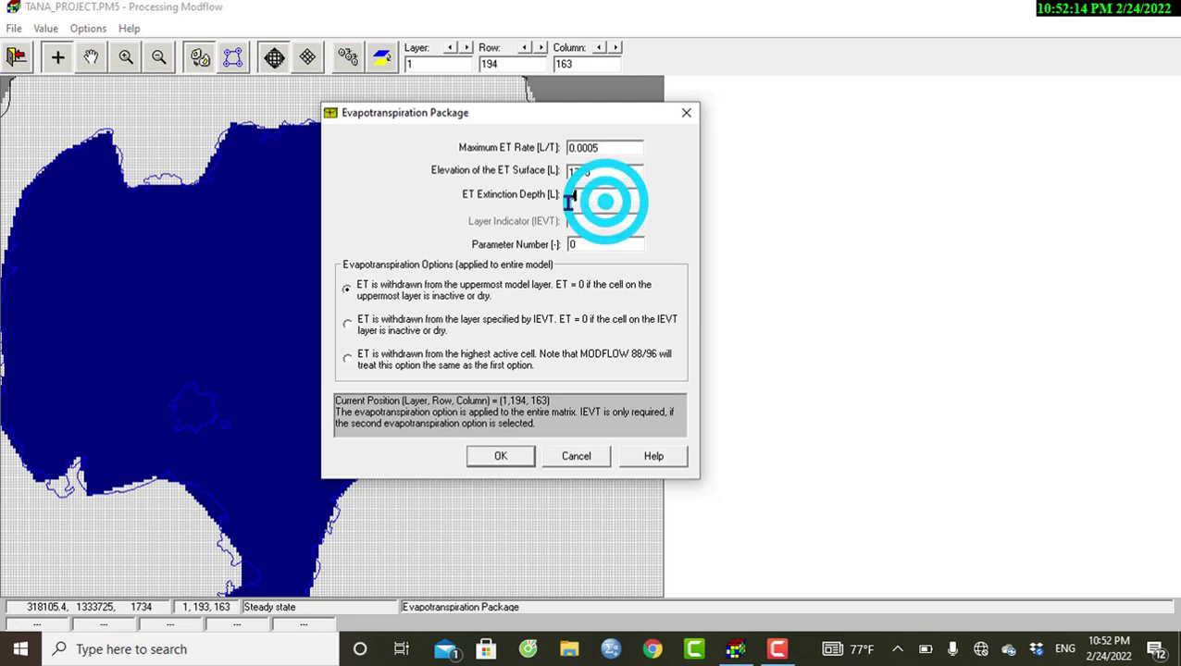
{"action": "type", "text": "1"}
{"action": "left_click", "coordinate": [520, 453]}
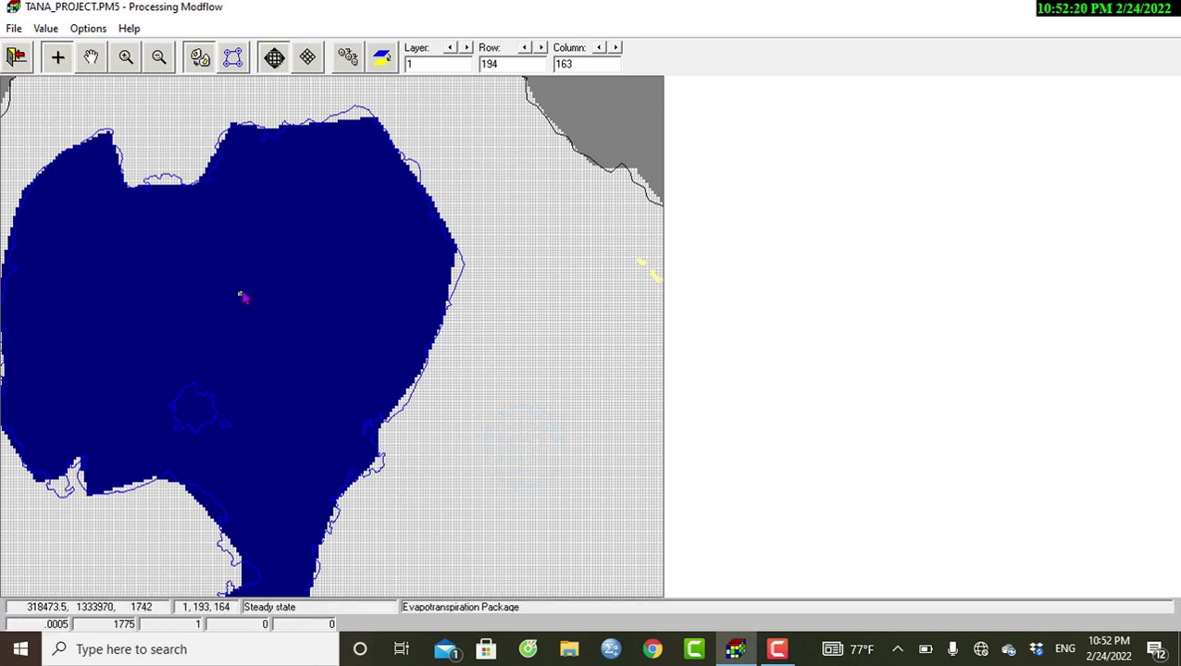
Set the maximum ET rate to 0.00008 and enter an ET extinction depth for the lake cell at row 193, column 164
{"action": "left_click", "coordinate": [241, 293]}
{"action": "right_click", "coordinate": [241, 292]}
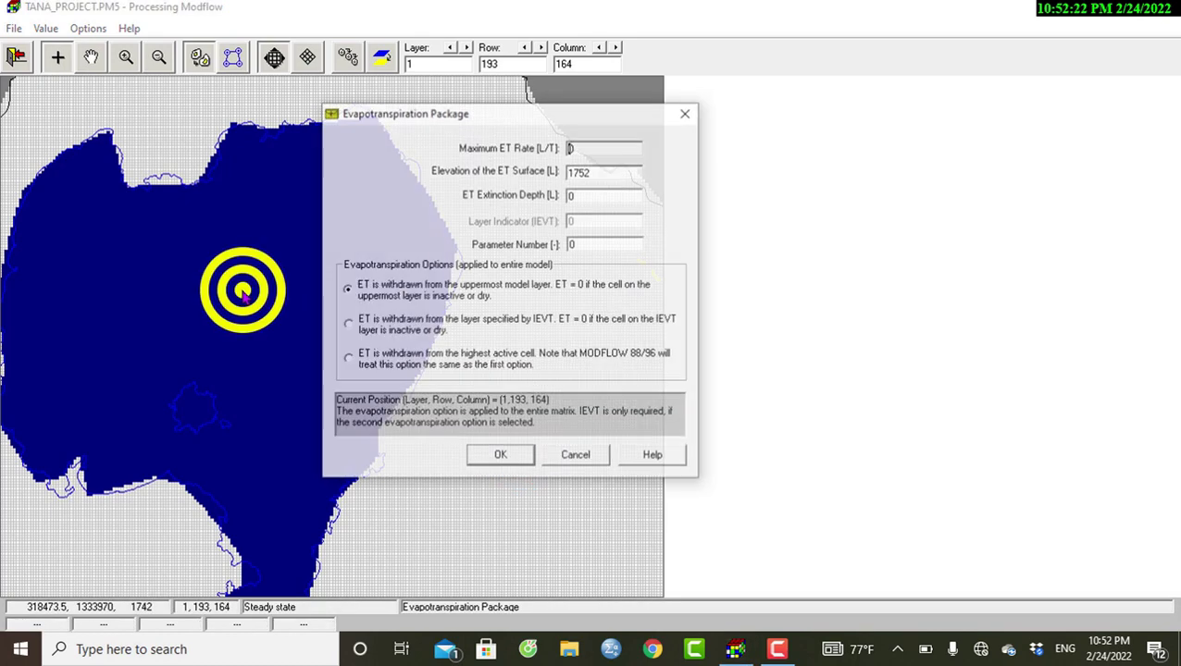
{"action": "left_click", "coordinate": [592, 150]}
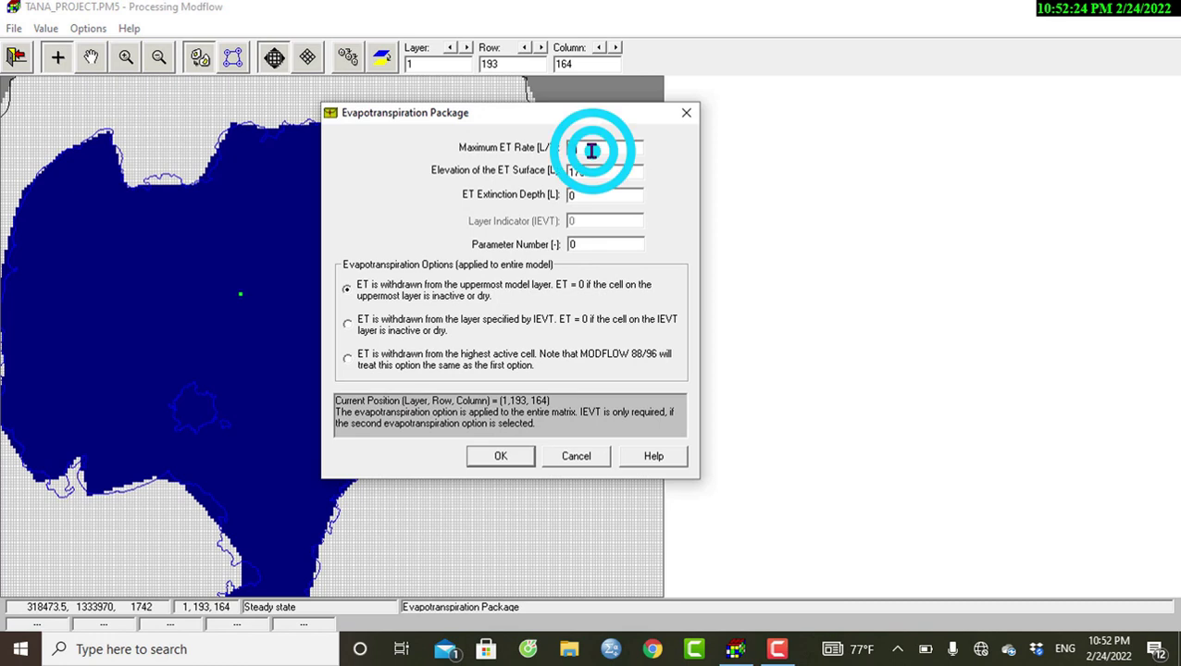
{"action": "type", "text": ".00008"}
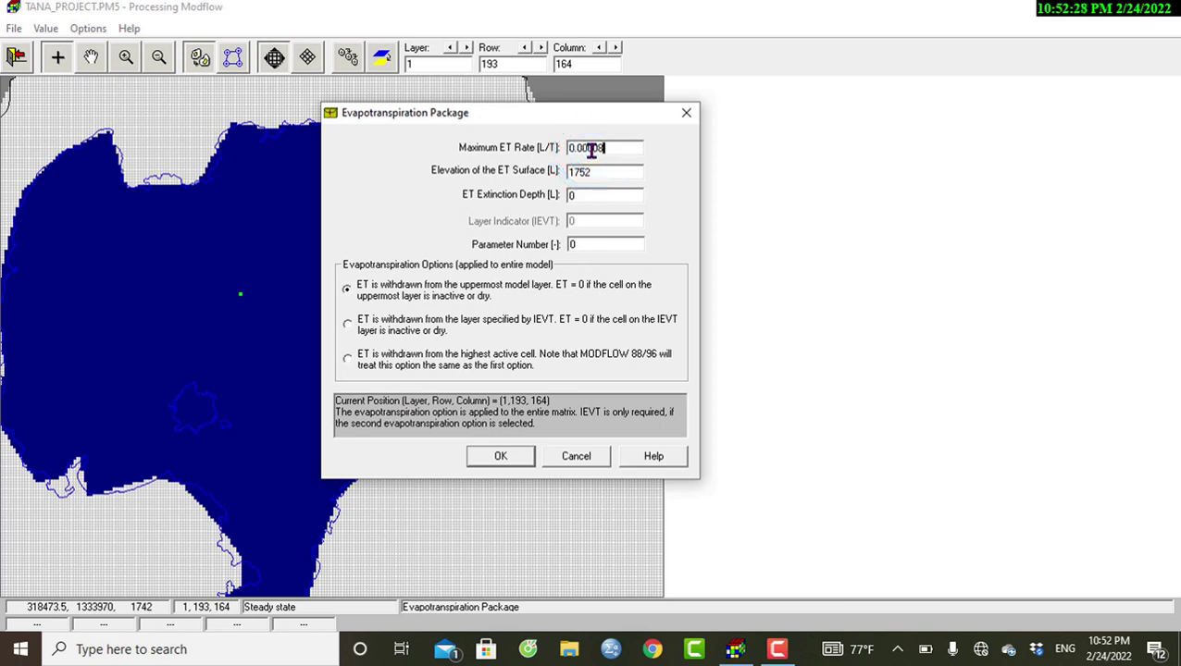
{"action": "left_click", "coordinate": [592, 195]}
{"action": "left_click", "coordinate": [527, 453]}
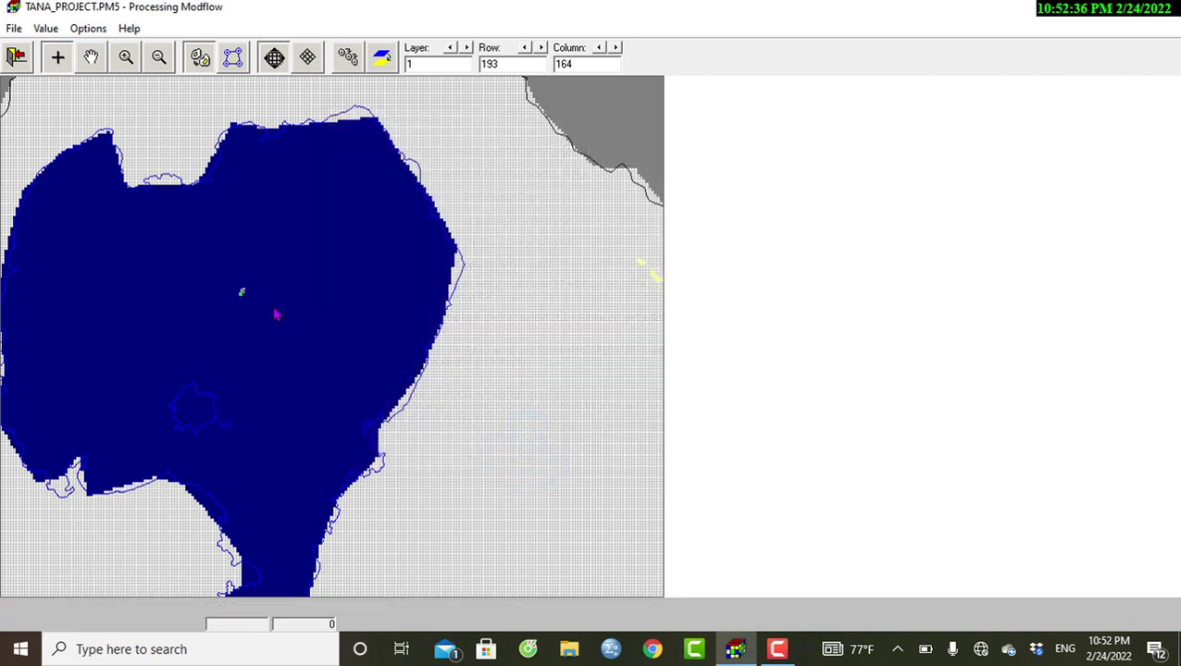
Set the maximum ET rate to 0.000023 and the ET extinction depth to 1 for the cell at row 191, column 165
{"action": "left_click", "coordinate": [245, 290]}
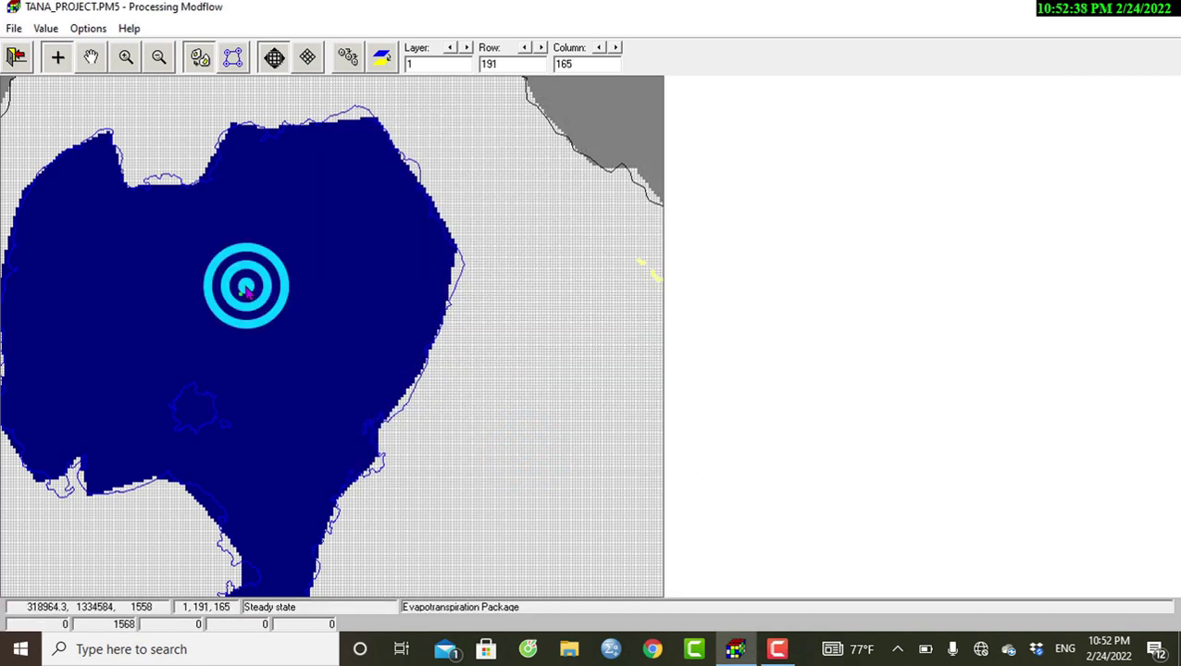
{"action": "right_click", "coordinate": [246, 290]}
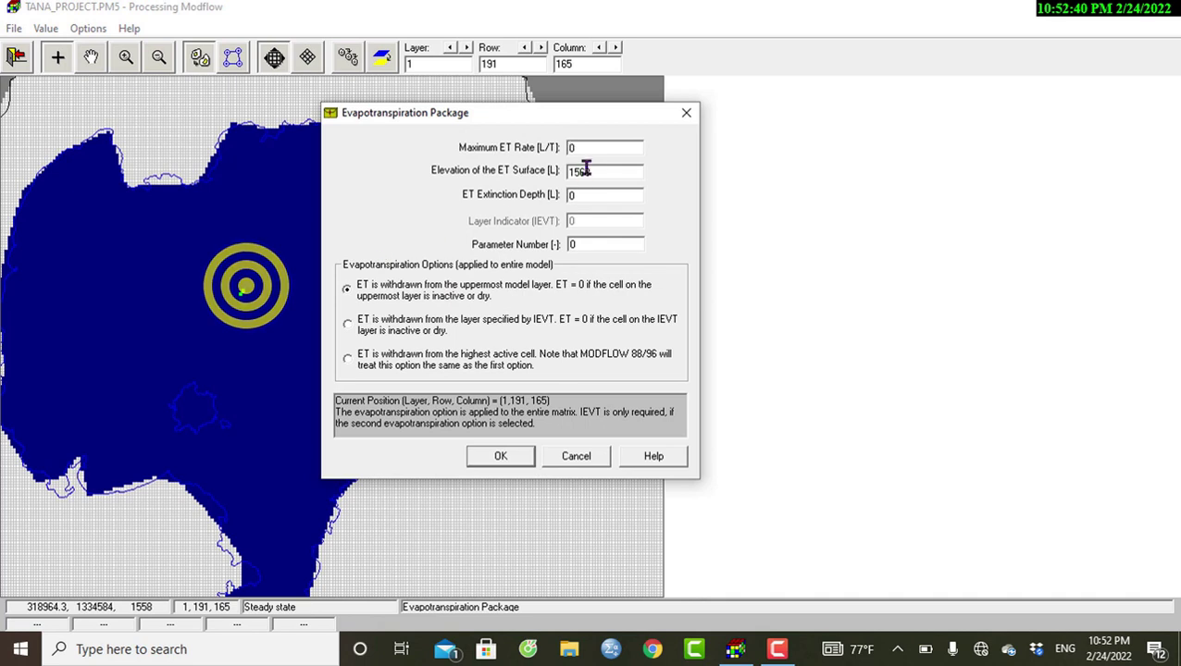
{"action": "left_click", "coordinate": [587, 150]}
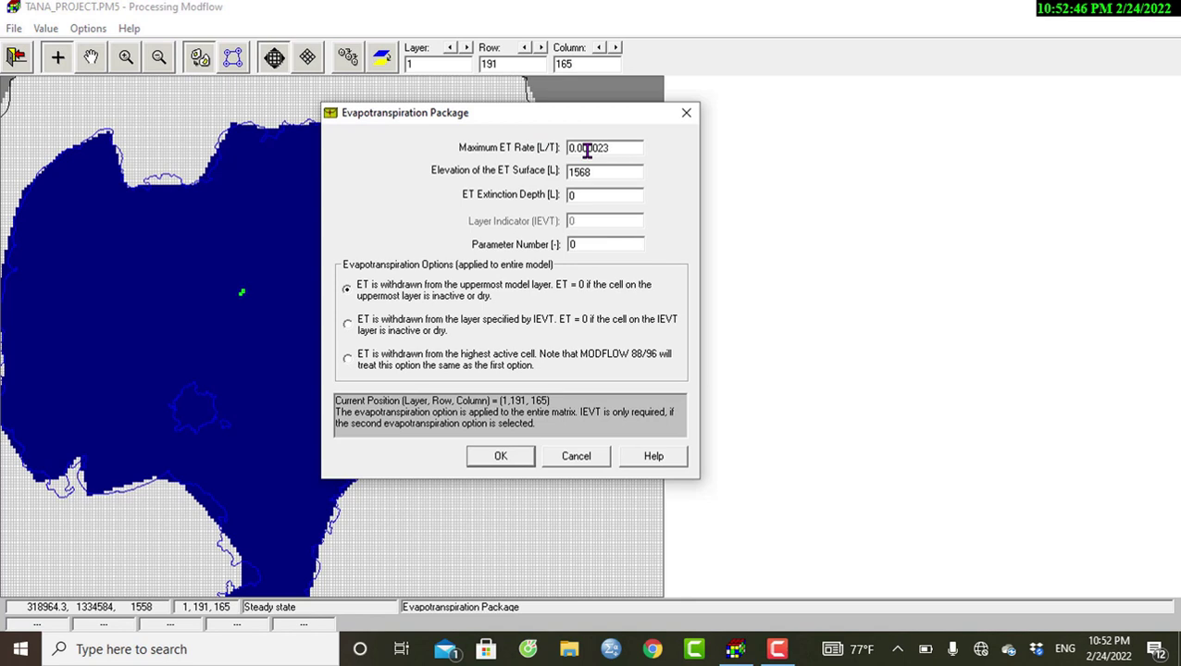
{"action": "left_click", "coordinate": [592, 194]}
{"action": "left_click", "coordinate": [504, 453]}
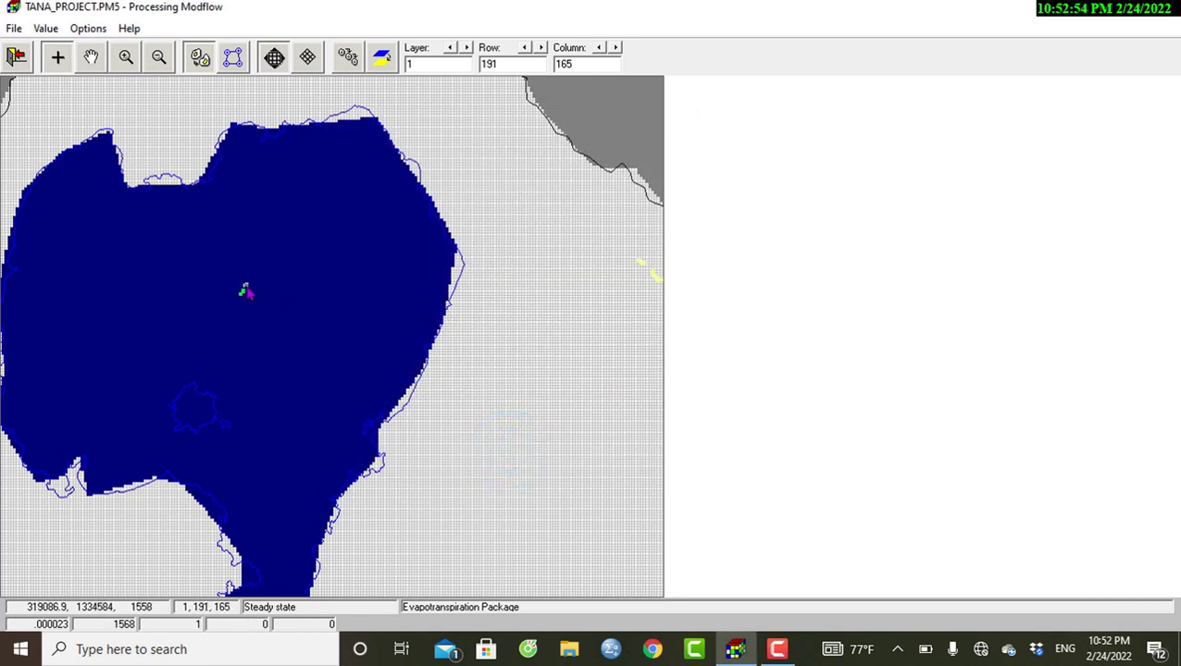
Set the maximum ET rate to 0.000078 and the ET extinction depth to 1 for the cell at row 191, column 164
{"action": "left_click", "coordinate": [244, 290]}
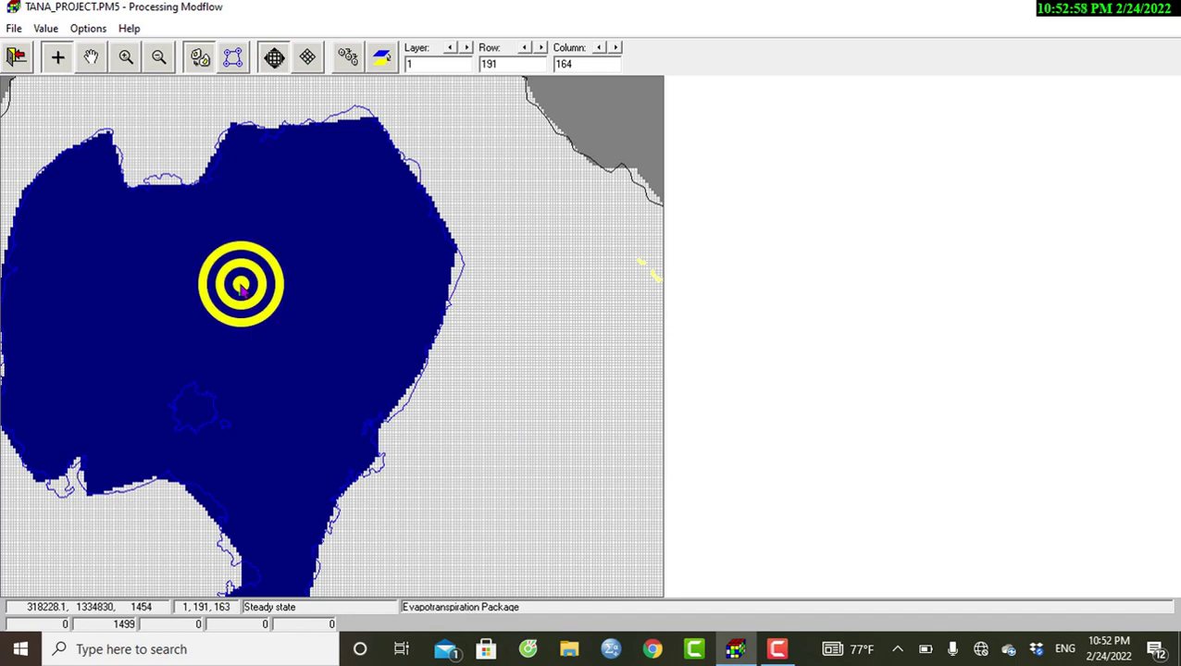
{"action": "right_click", "coordinate": [243, 291]}
{"action": "left_click", "coordinate": [587, 148]}
{"action": "type", "text": ".0"}
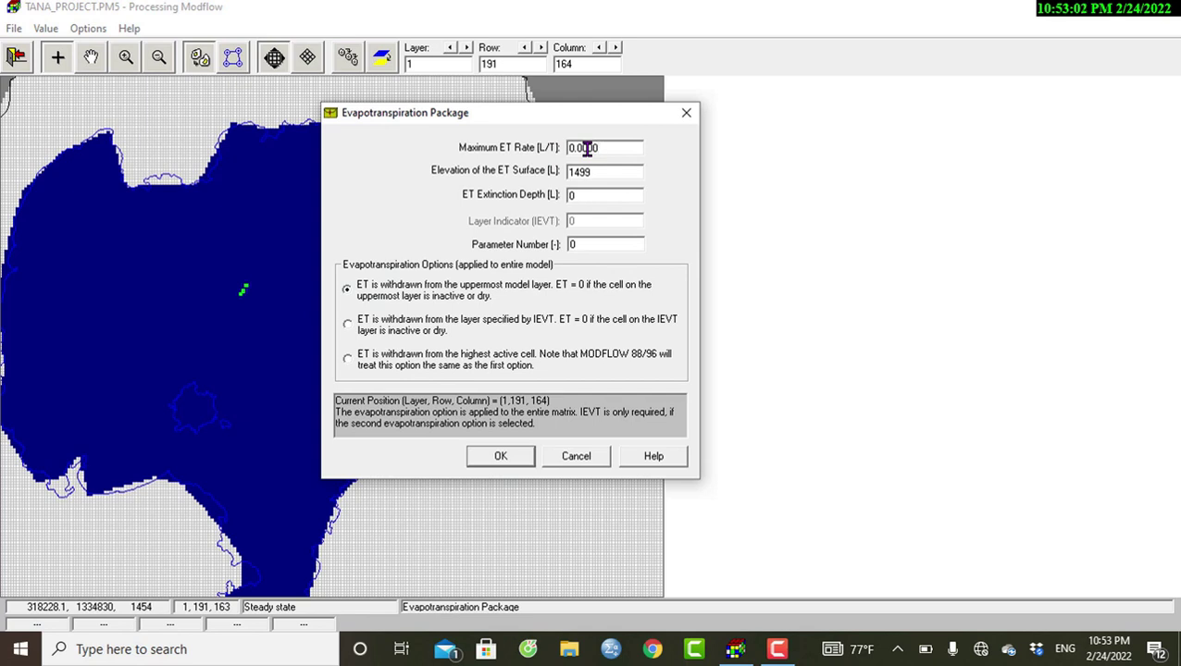
{"action": "type", "text": "00078"}
{"action": "double_click", "coordinate": [600, 195]}
{"action": "type", "text": "1"}
{"action": "left_click", "coordinate": [512, 454]}
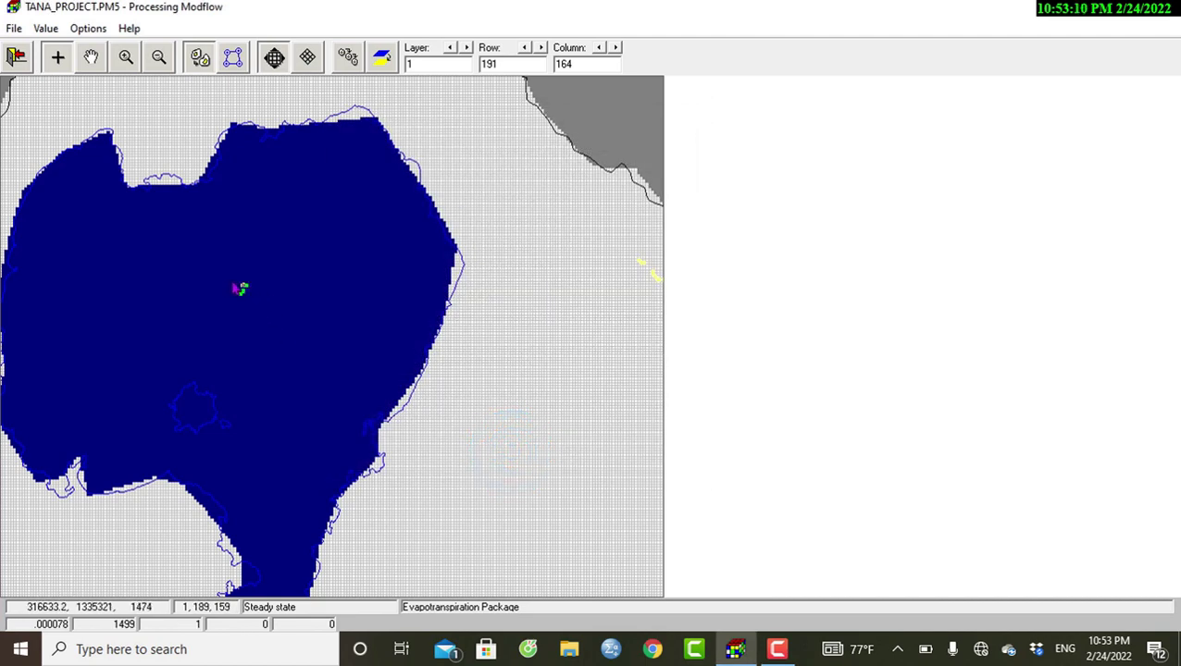
Set the maximum ET rate to 0.0006 and the ET extinction depth to 1 for the cell at row 190, column 163
{"action": "left_click", "coordinate": [234, 280]}
{"action": "left_click", "coordinate": [241, 284]}
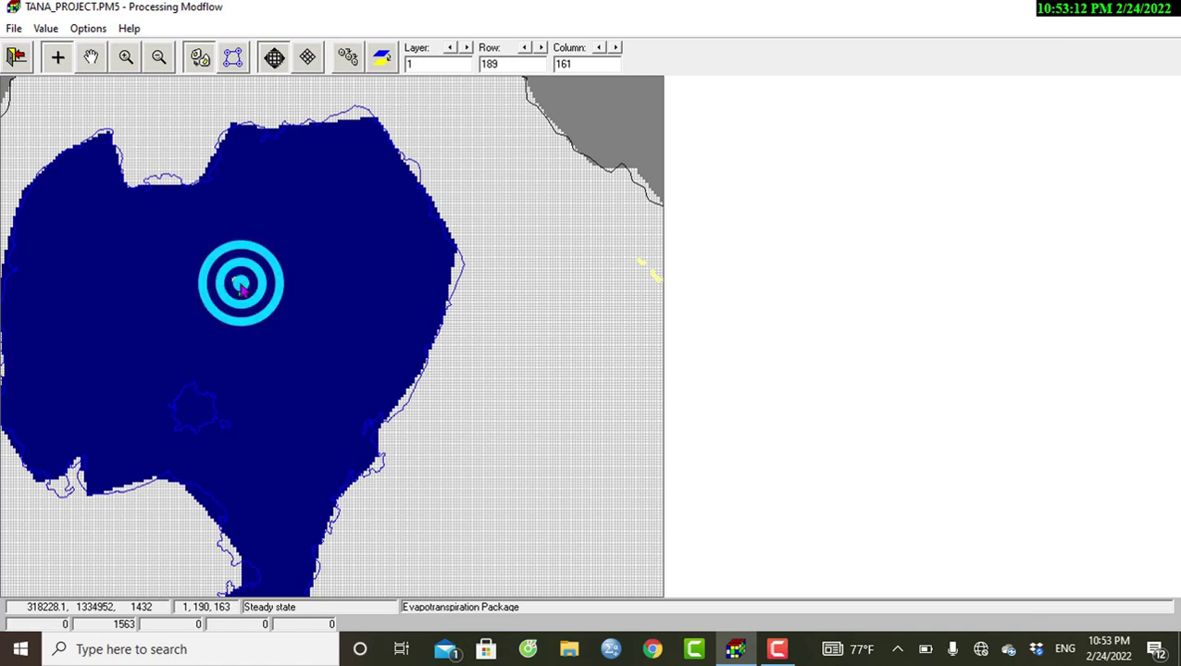
{"action": "right_click", "coordinate": [241, 284]}
{"action": "left_click", "coordinate": [604, 145]}
{"action": "type", "text": ".0006"}
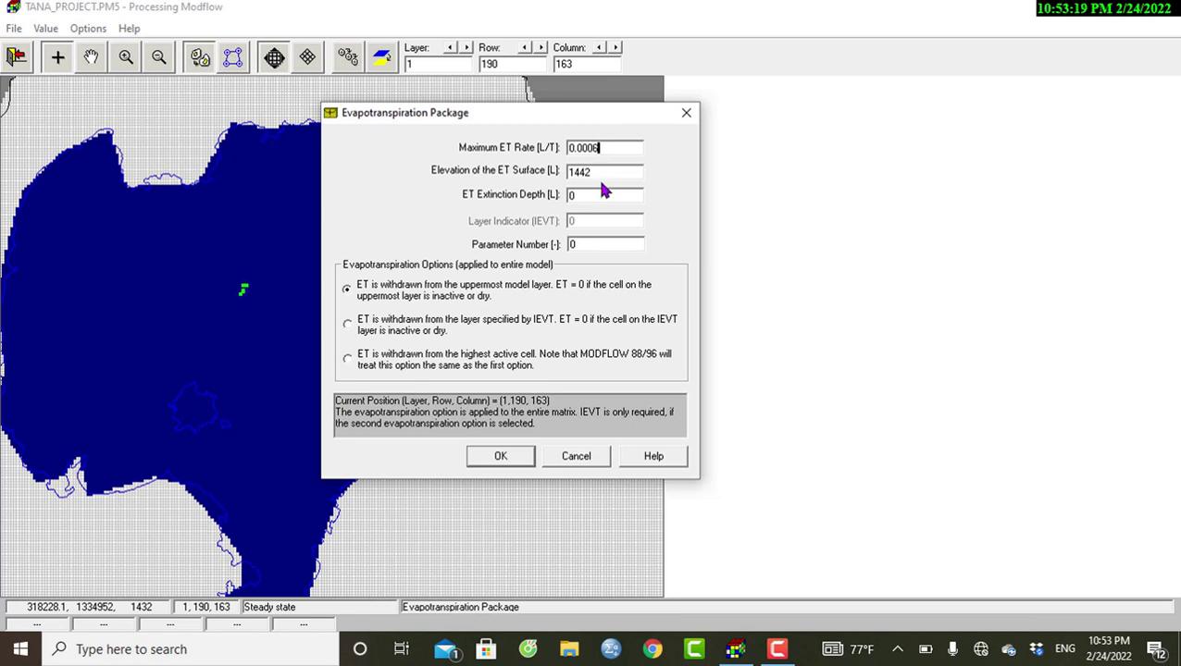
{"action": "double_click", "coordinate": [602, 194]}
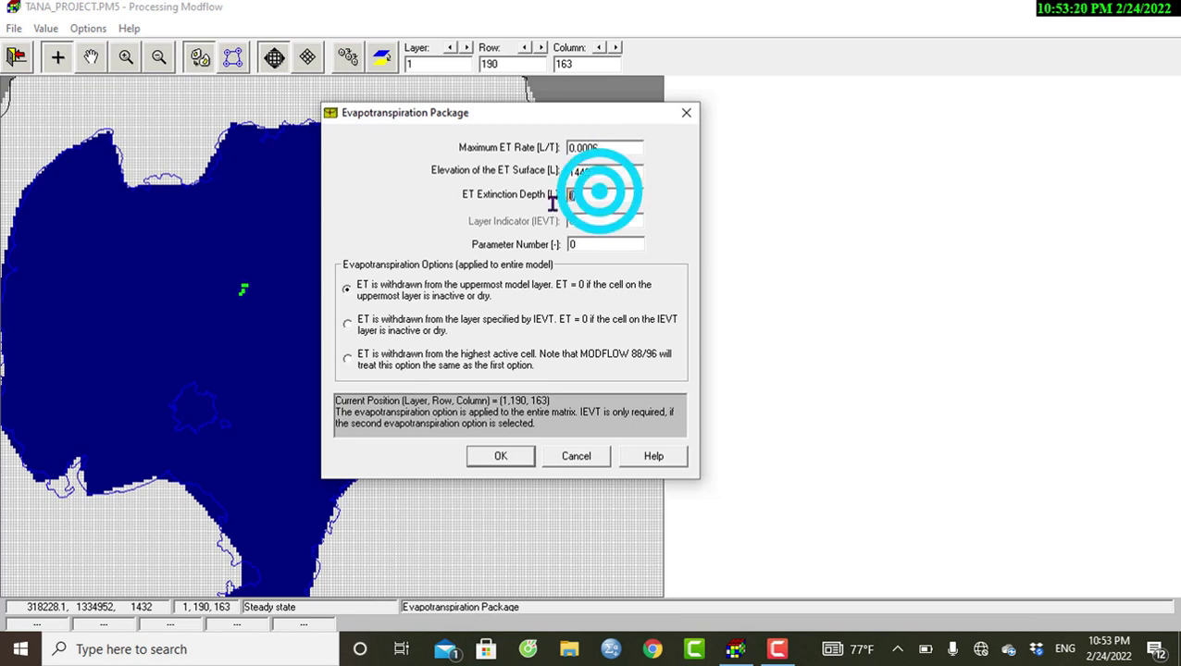
{"action": "type", "text": "1"}
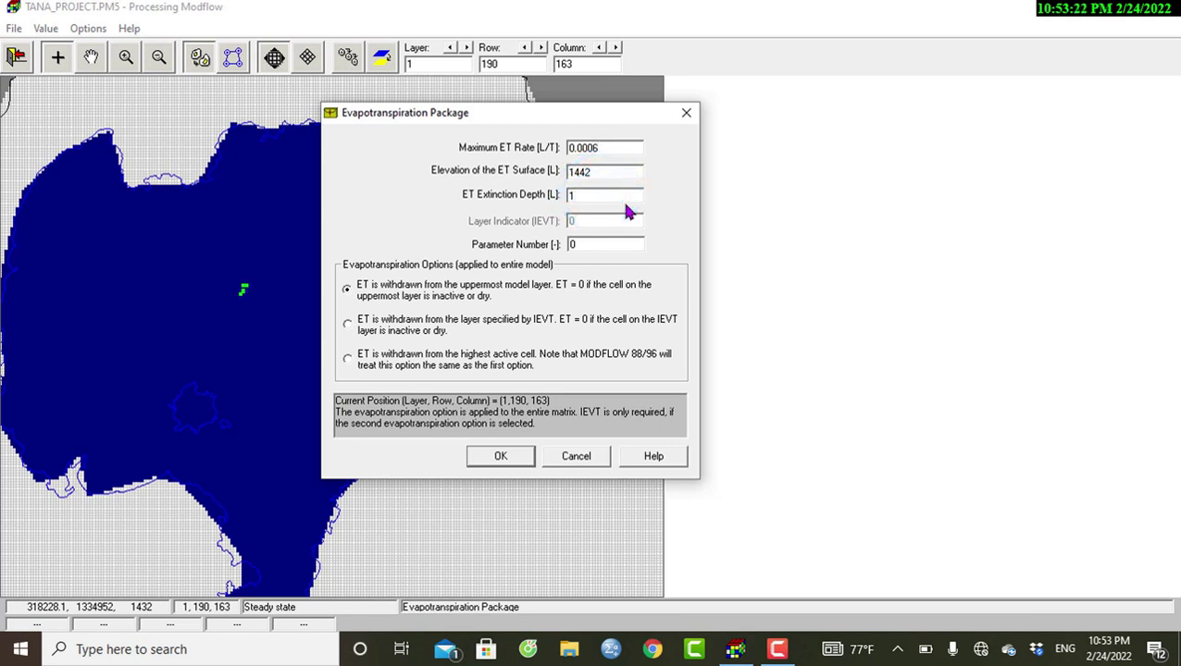
{"action": "left_click", "coordinate": [523, 448]}
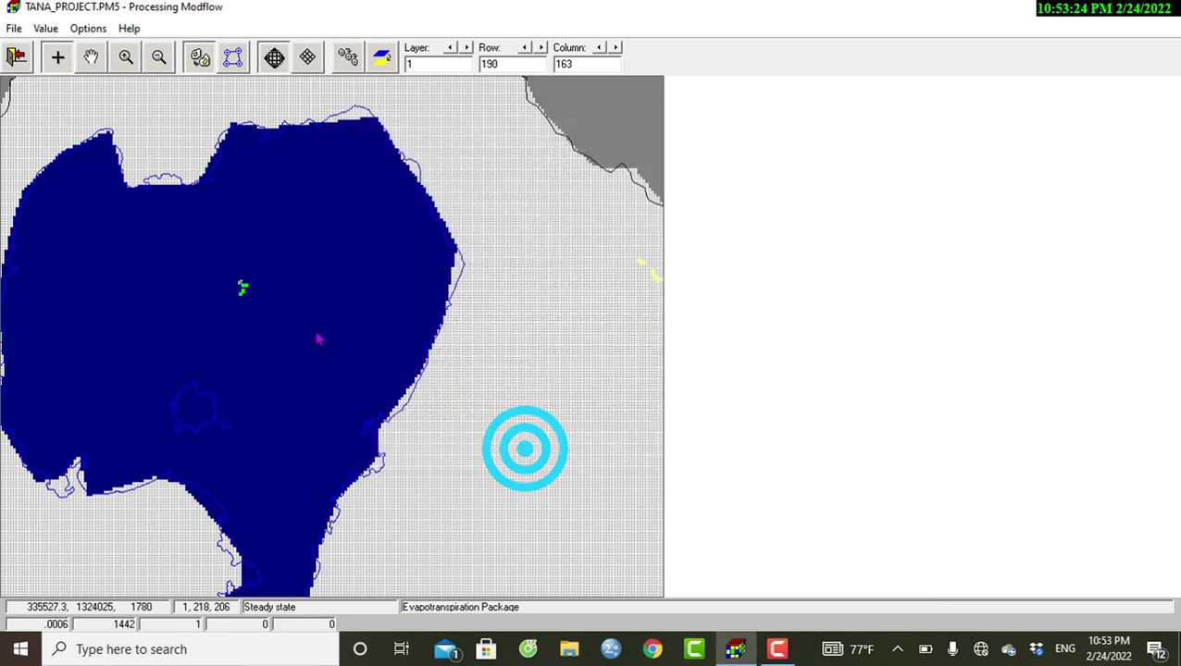
Set the maximum ET rate to 0.00065 and the ET extinction depth to 0.99 for the cell at row 189, column 162
{"action": "left_click", "coordinate": [239, 285]}
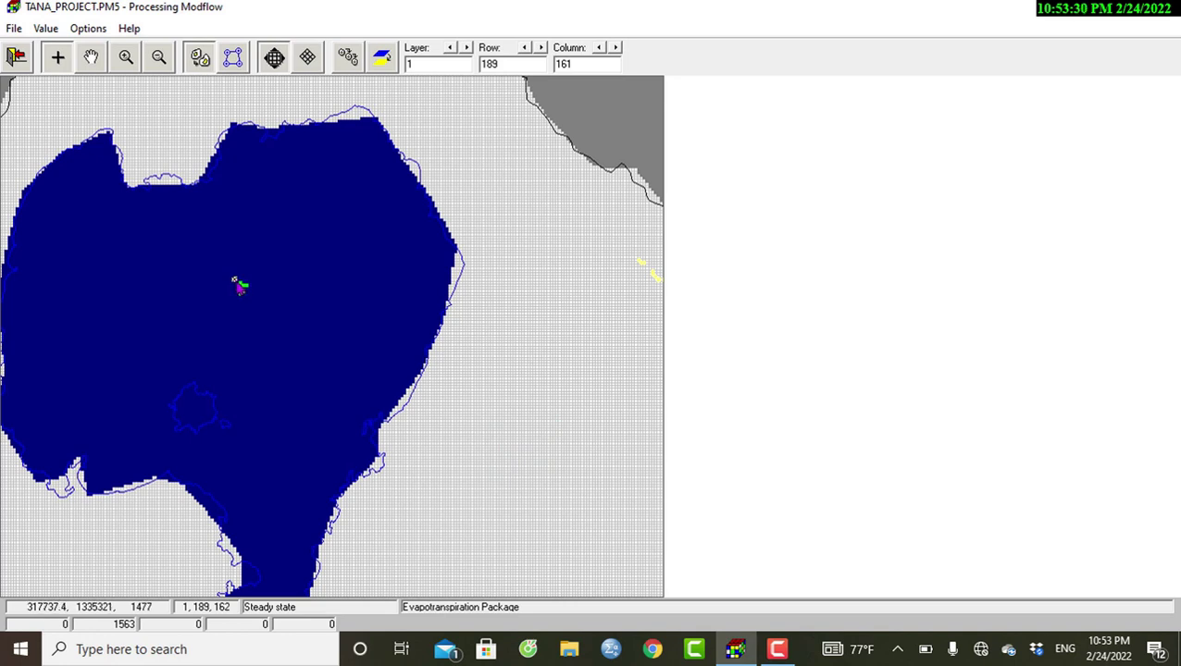
{"action": "left_click", "coordinate": [239, 285]}
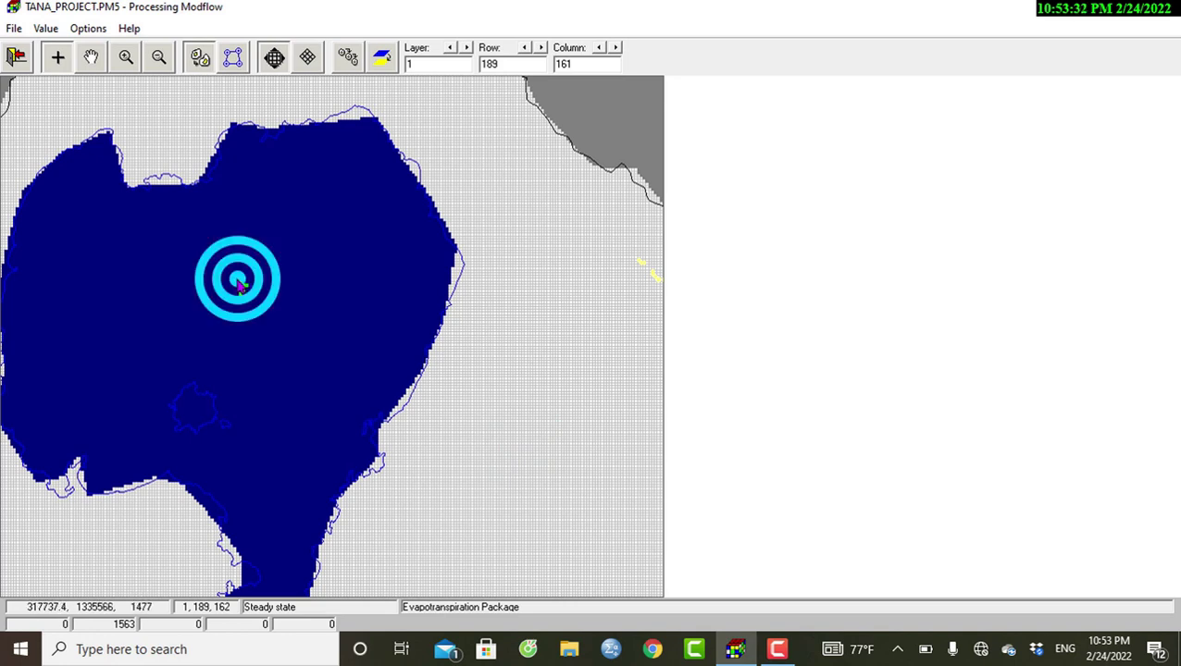
{"action": "right_click", "coordinate": [239, 285]}
{"action": "left_click", "coordinate": [585, 147]}
{"action": "type", "text": ".00065"}
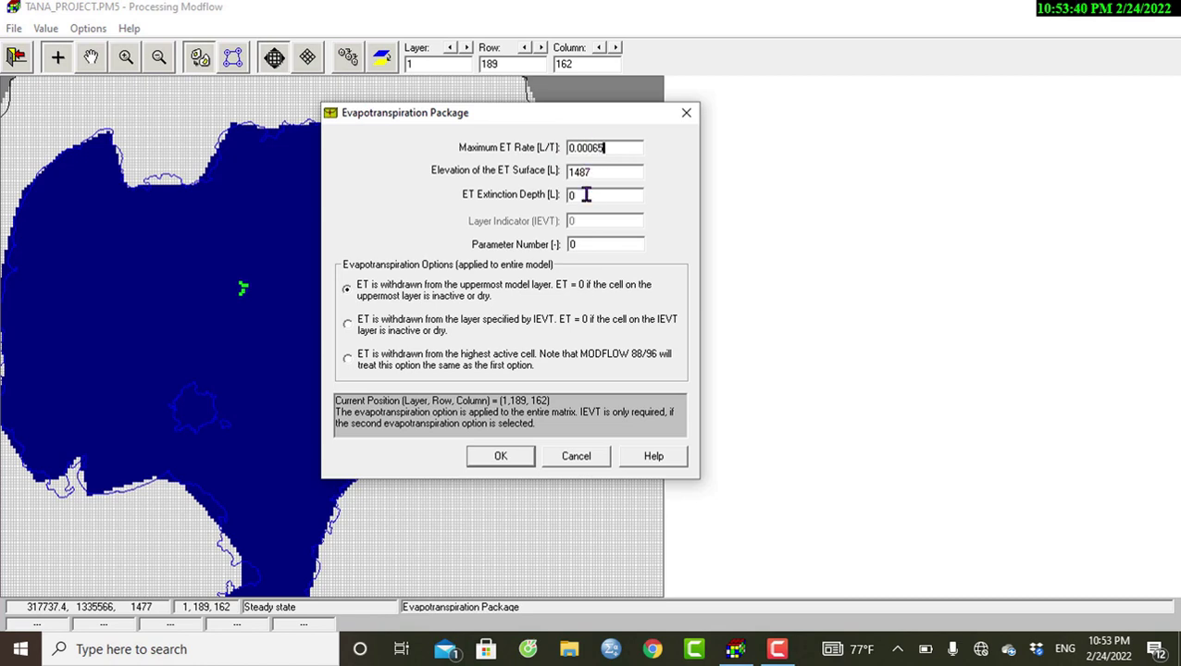
{"action": "double_click", "coordinate": [585, 195]}
{"action": "left_click", "coordinate": [521, 457]}
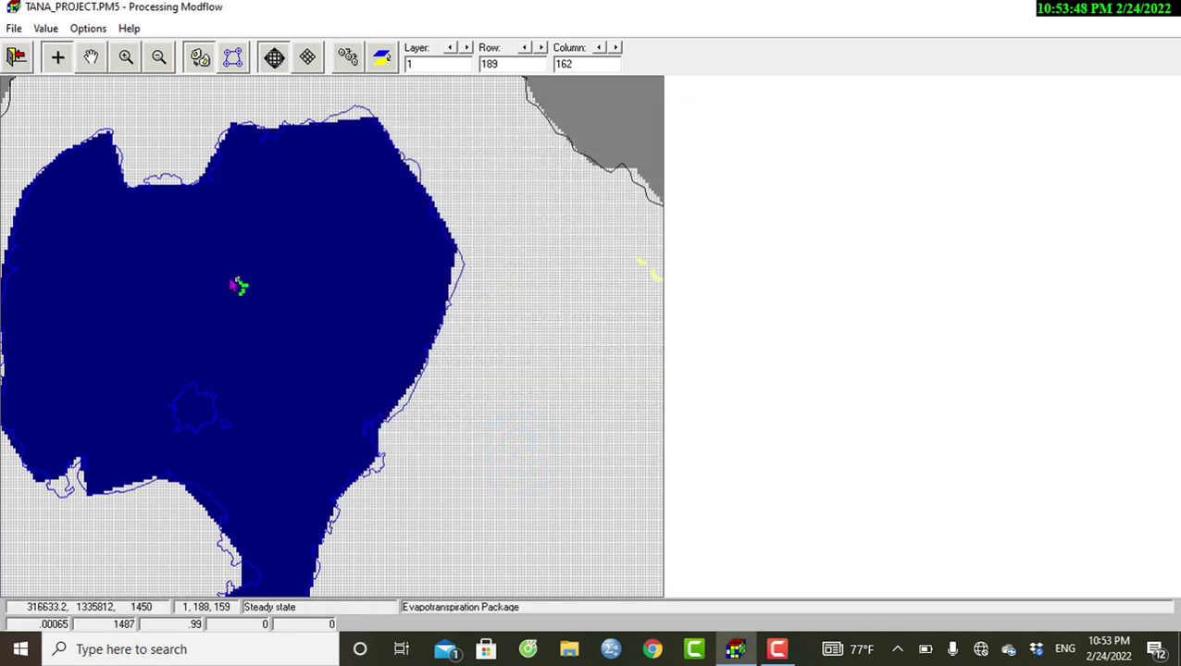
Set the maximum ET rate to 0.00009 and the ET extinction depth to 1.1 for the cell at row 188, column 161
{"action": "left_click", "coordinate": [231, 283]}
{"action": "left_click", "coordinate": [234, 283]}
{"action": "left_click", "coordinate": [234, 282]}
{"action": "right_click", "coordinate": [237, 281]}
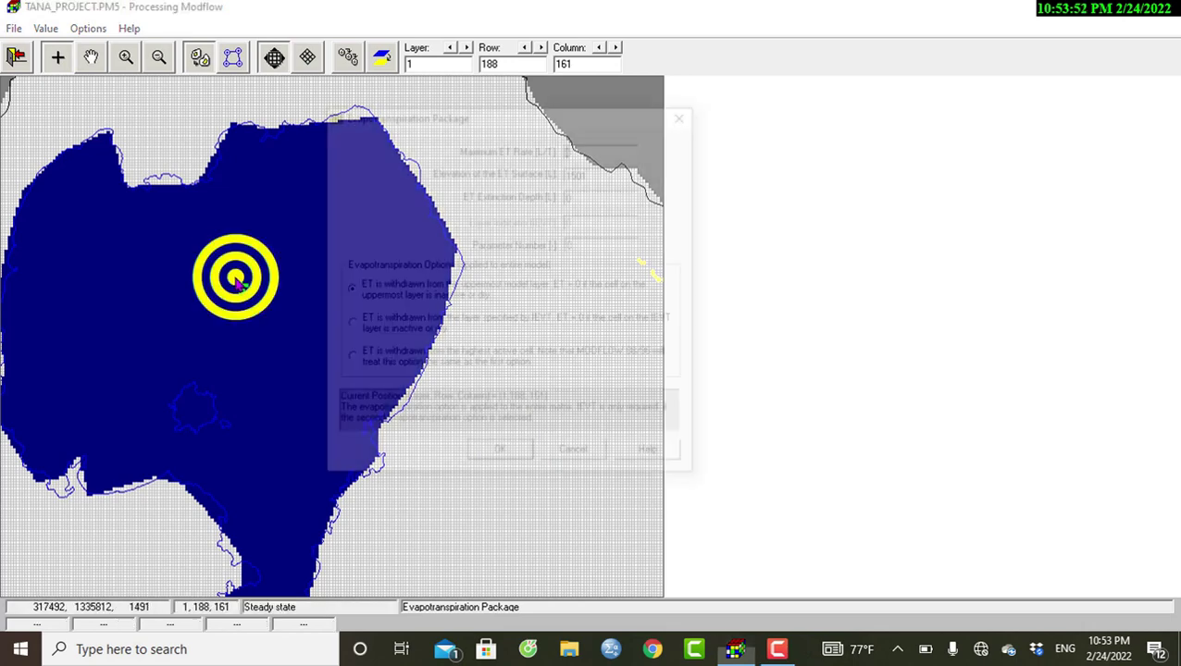
{"action": "left_click", "coordinate": [605, 148]}
{"action": "type", "text": ".00009"}
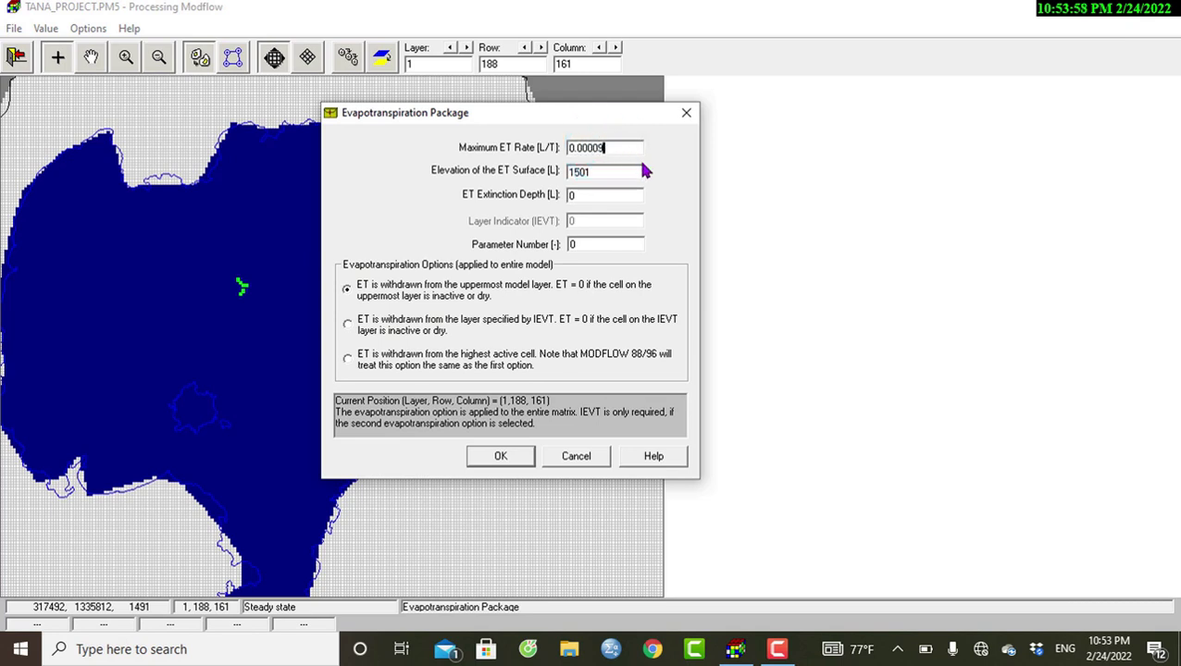
{"action": "left_click", "coordinate": [590, 198]}
{"action": "type", "text": "1.1"}
{"action": "left_click", "coordinate": [512, 450]}
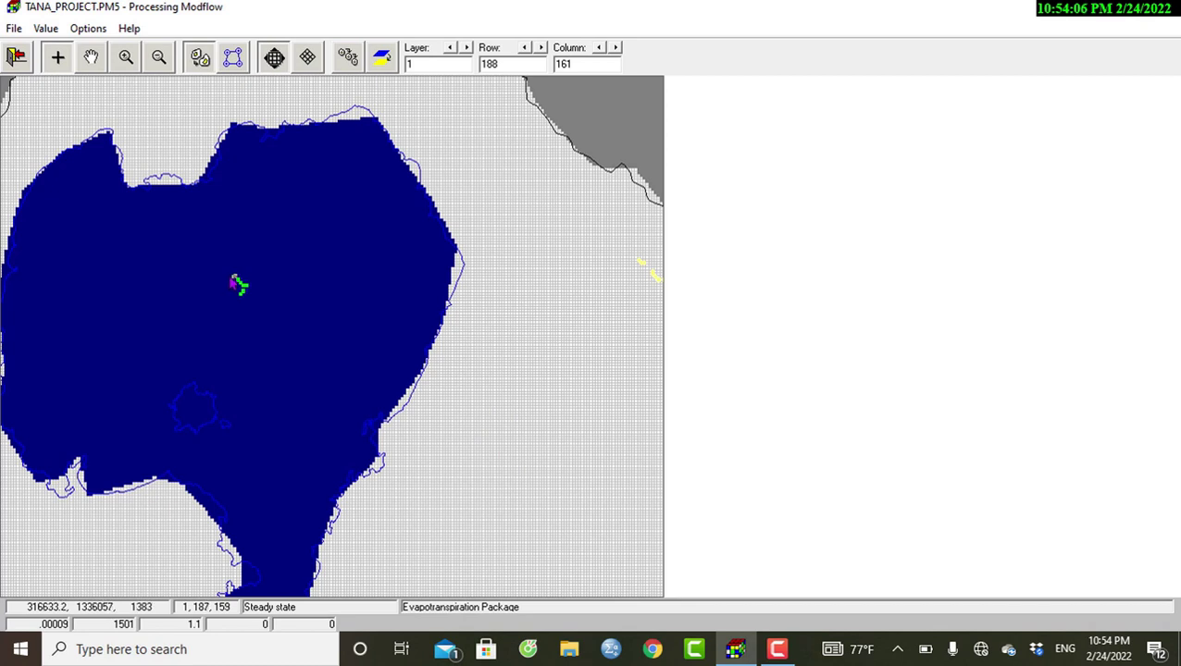
Set the maximum ET rate to 0.000032 and the ET extinction depth to 1.2 for the cell at row 187, column 161
{"action": "left_click", "coordinate": [233, 271]}
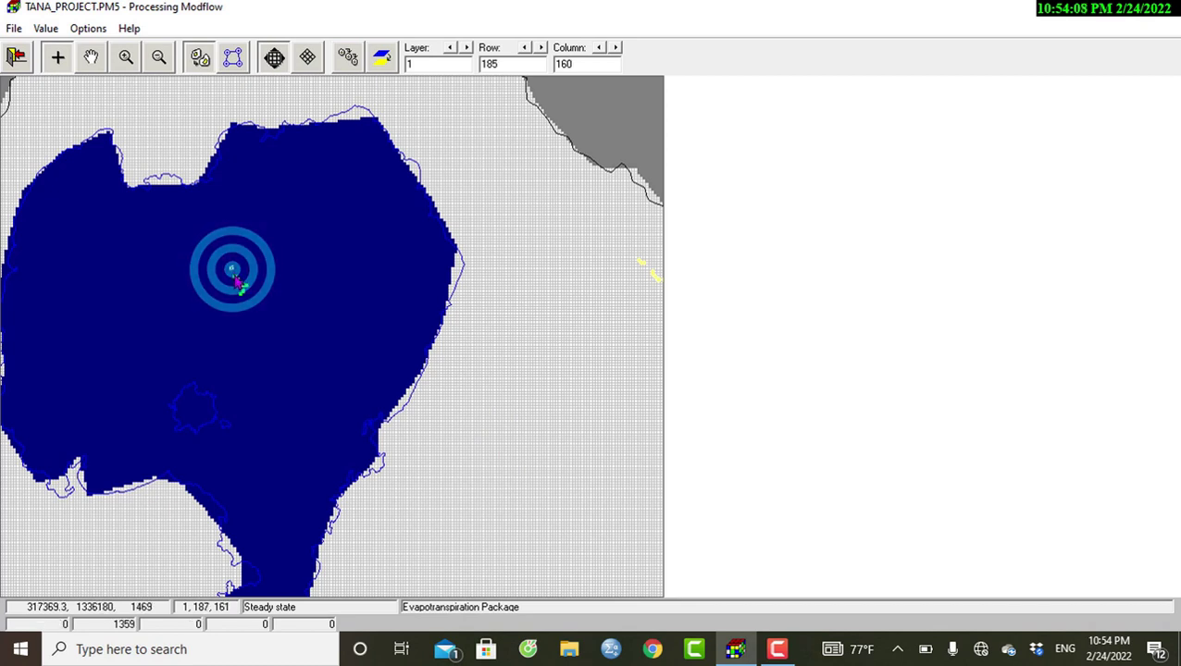
{"action": "left_click", "coordinate": [232, 270]}
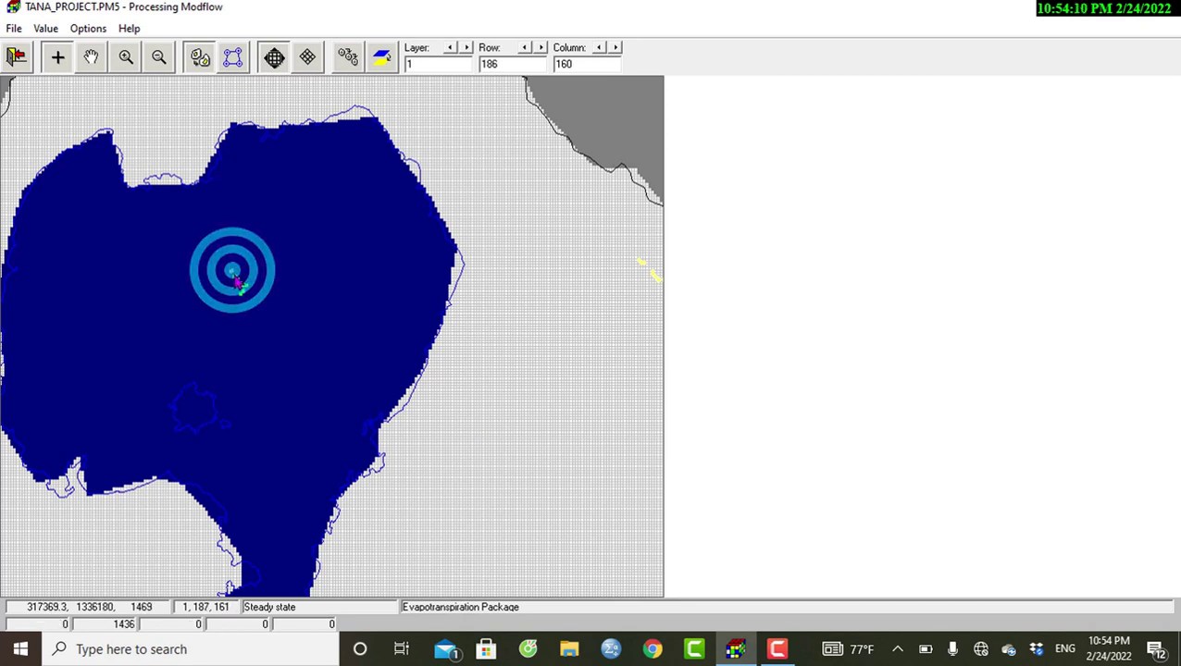
{"action": "left_click", "coordinate": [236, 274]}
{"action": "right_click", "coordinate": [236, 274]}
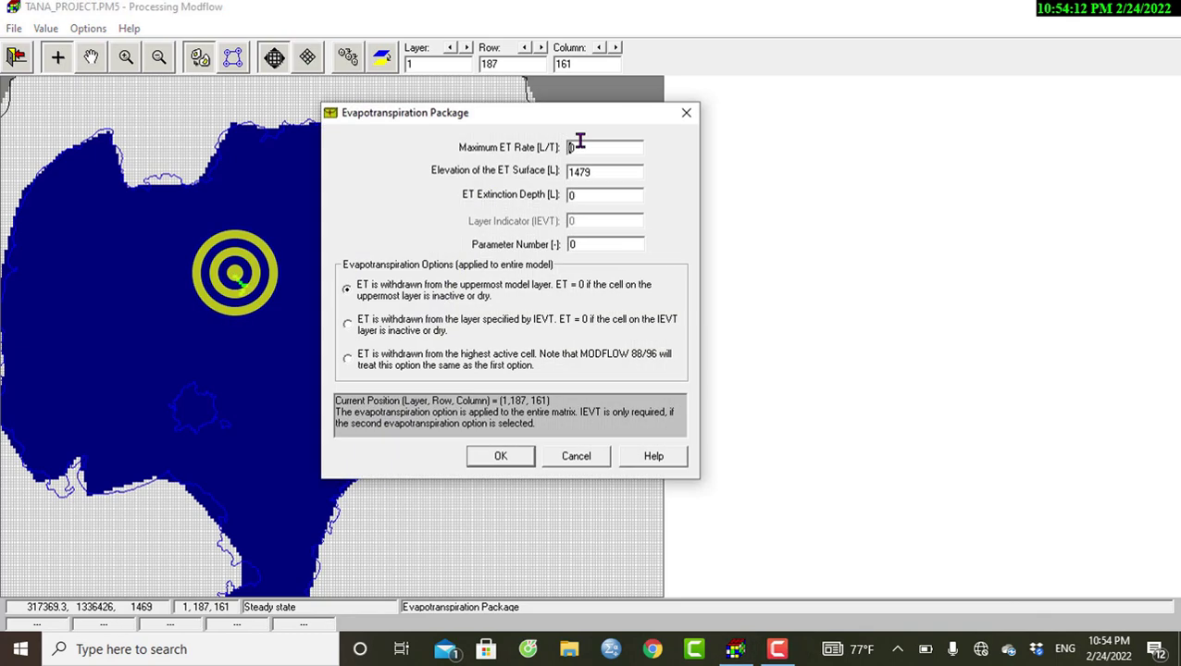
{"action": "left_click", "coordinate": [589, 144]}
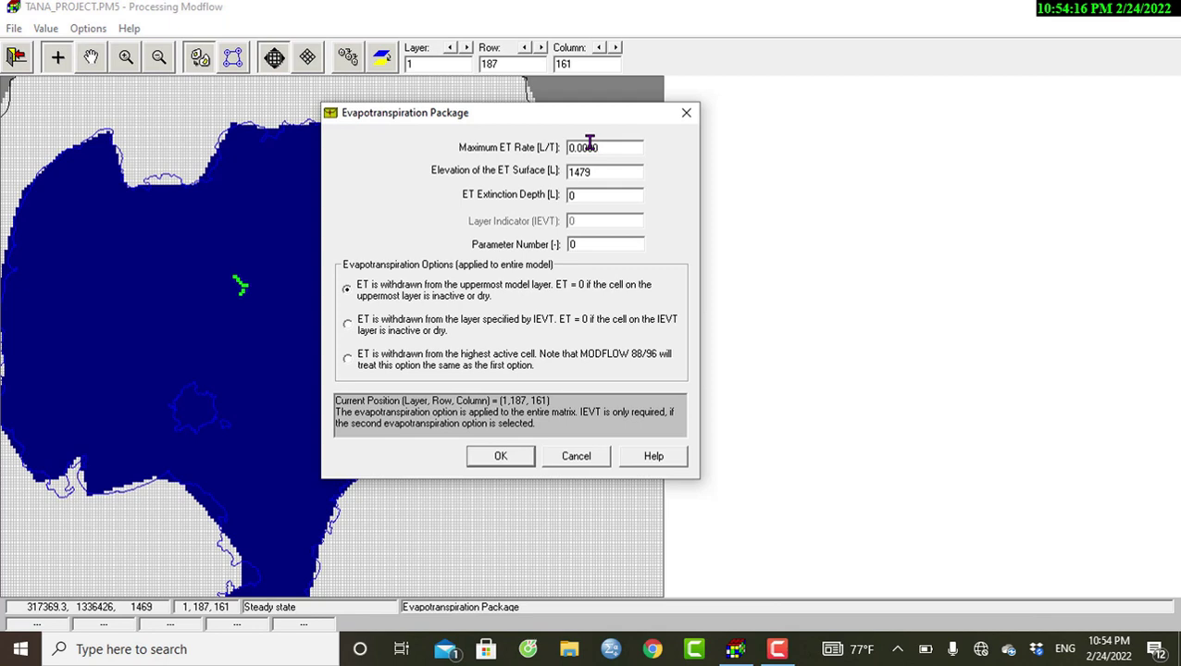
{"action": "double_click", "coordinate": [596, 194]}
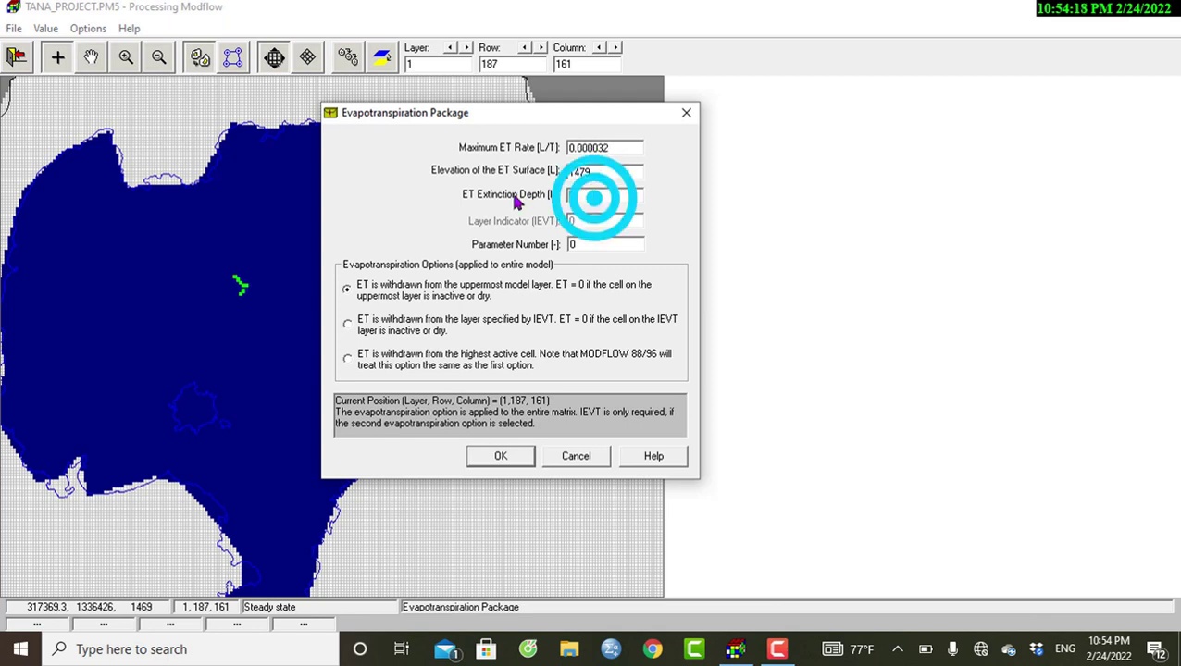
{"action": "type", "text": "1.2"}
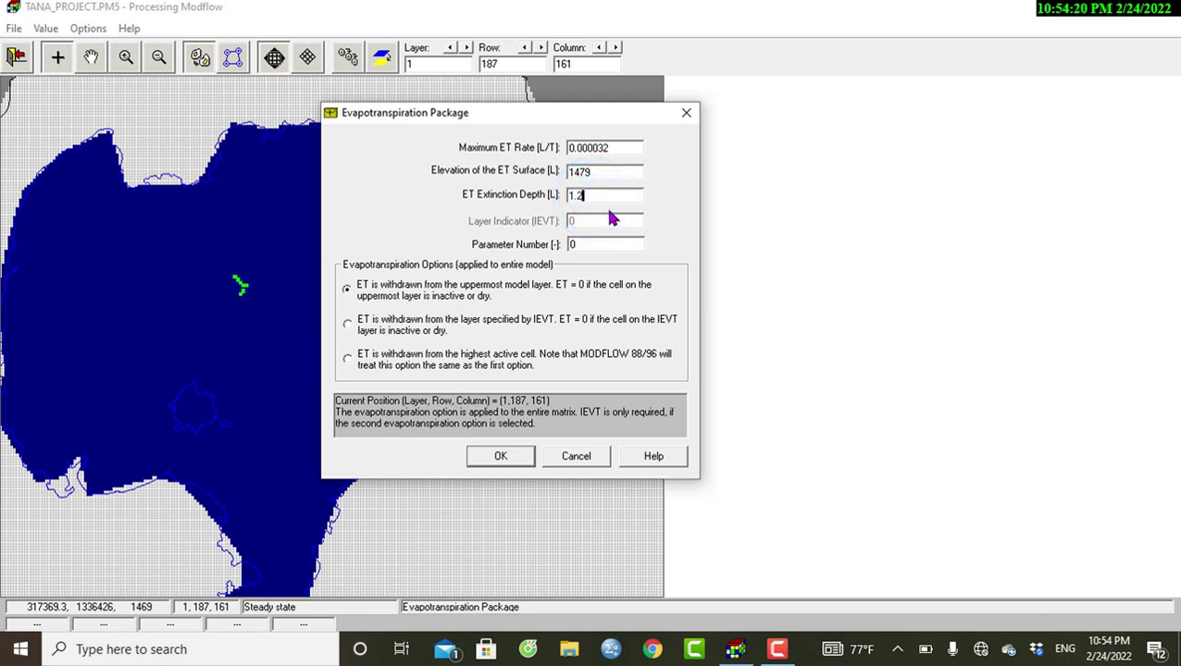
{"action": "left_click", "coordinate": [518, 452]}
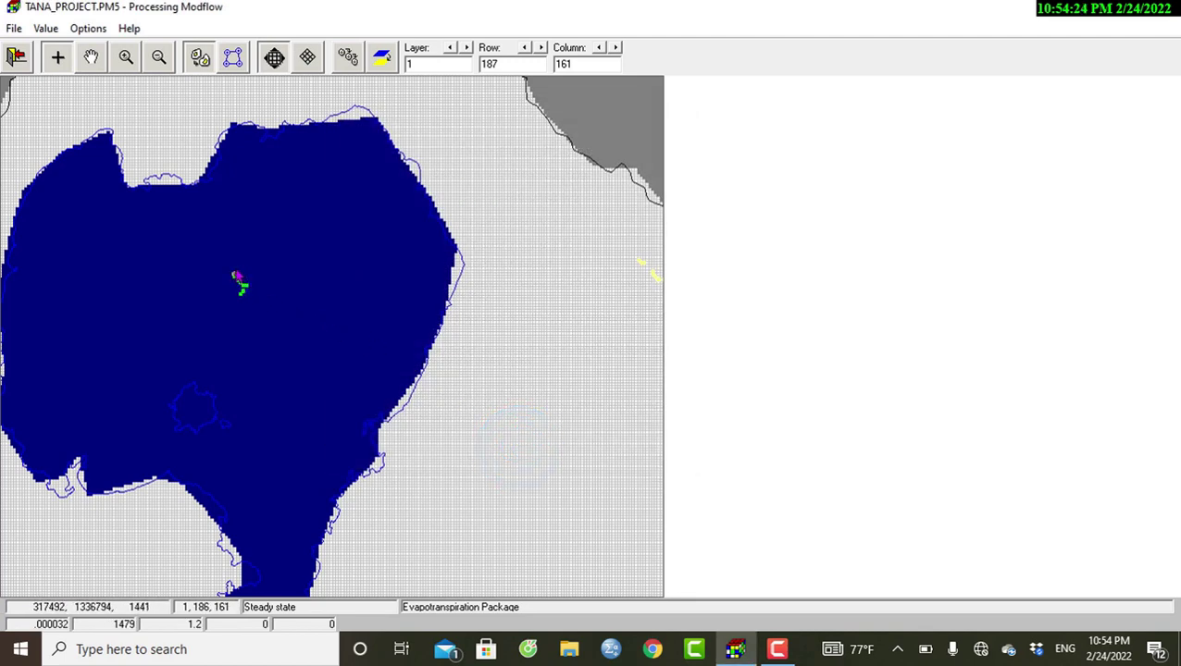
Set the maximum ET rate to 0.00001 and the ET extinction depth to 0.7 for the cell at row 186, column 162
{"action": "left_click", "coordinate": [237, 273]}
{"action": "right_click", "coordinate": [237, 273]}
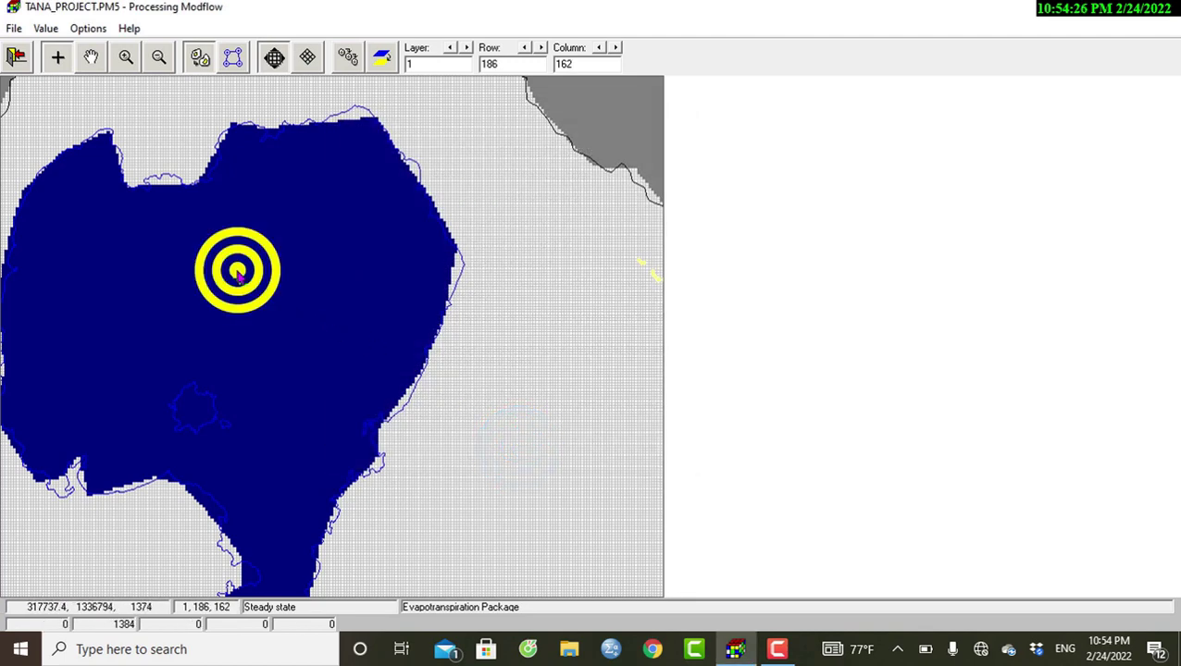
{"action": "left_click", "coordinate": [580, 149]}
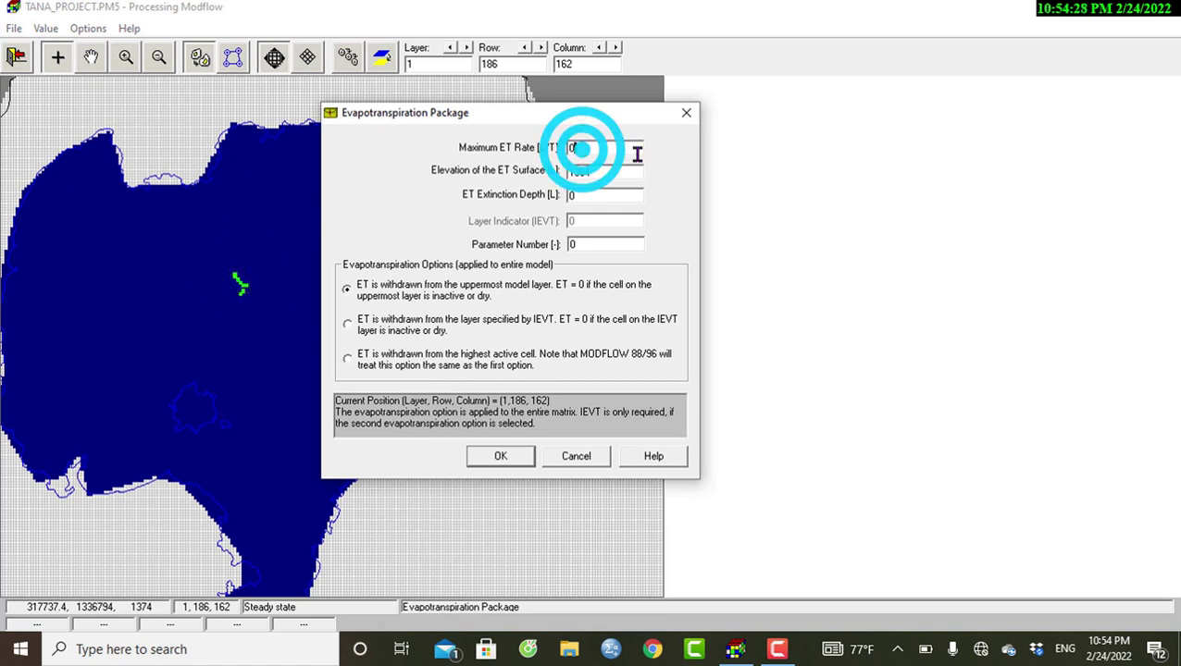
{"action": "type", "text": "."}
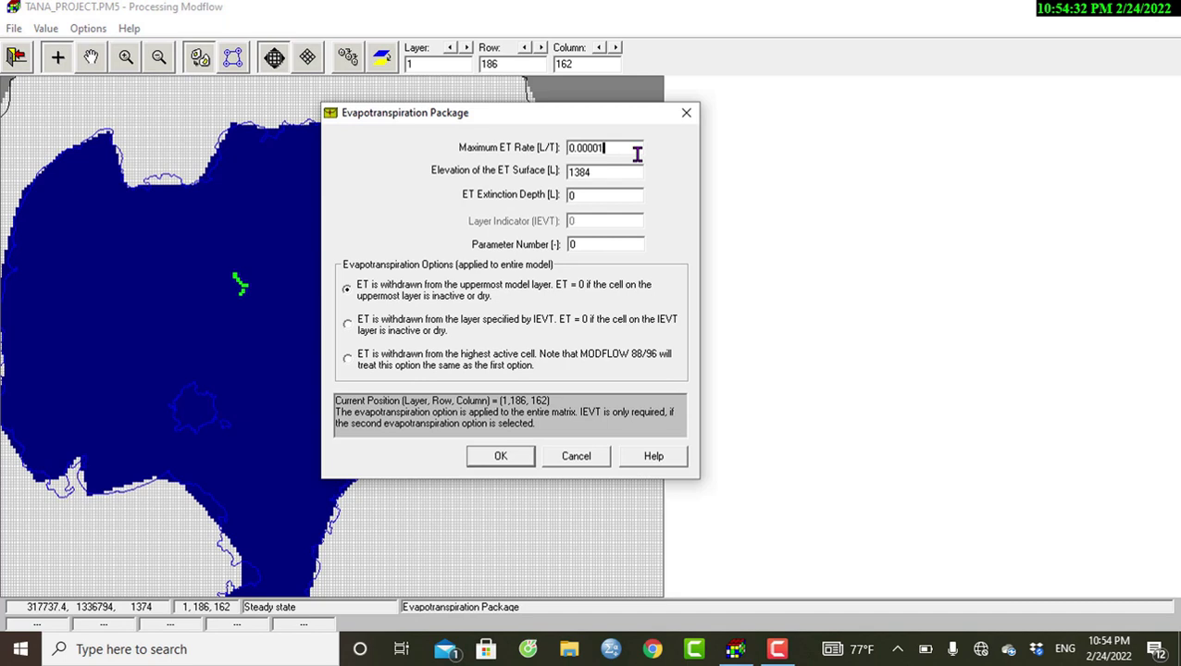
{"action": "type", "text": "00001"}
{"action": "left_click", "coordinate": [609, 195]}
{"action": "left_click", "coordinate": [527, 458]}
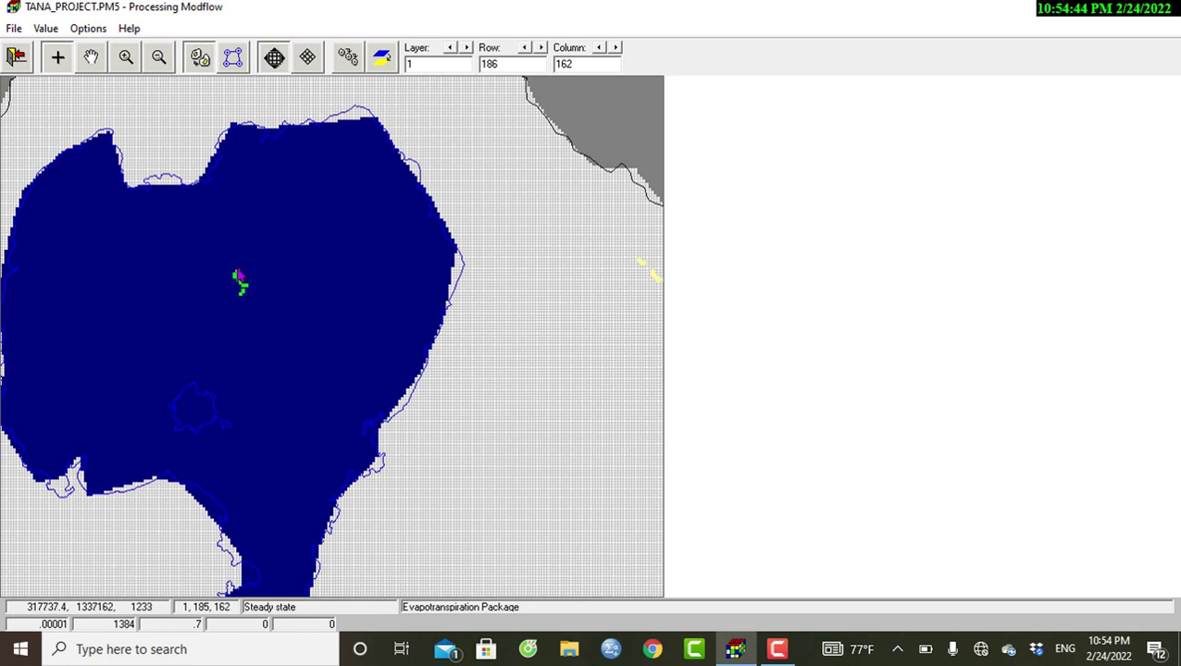
Set the maximum ET rate to 0.000021 and the ET extinction depth to 1 for the cell at row 186, column 163
{"action": "left_click", "coordinate": [239, 274]}
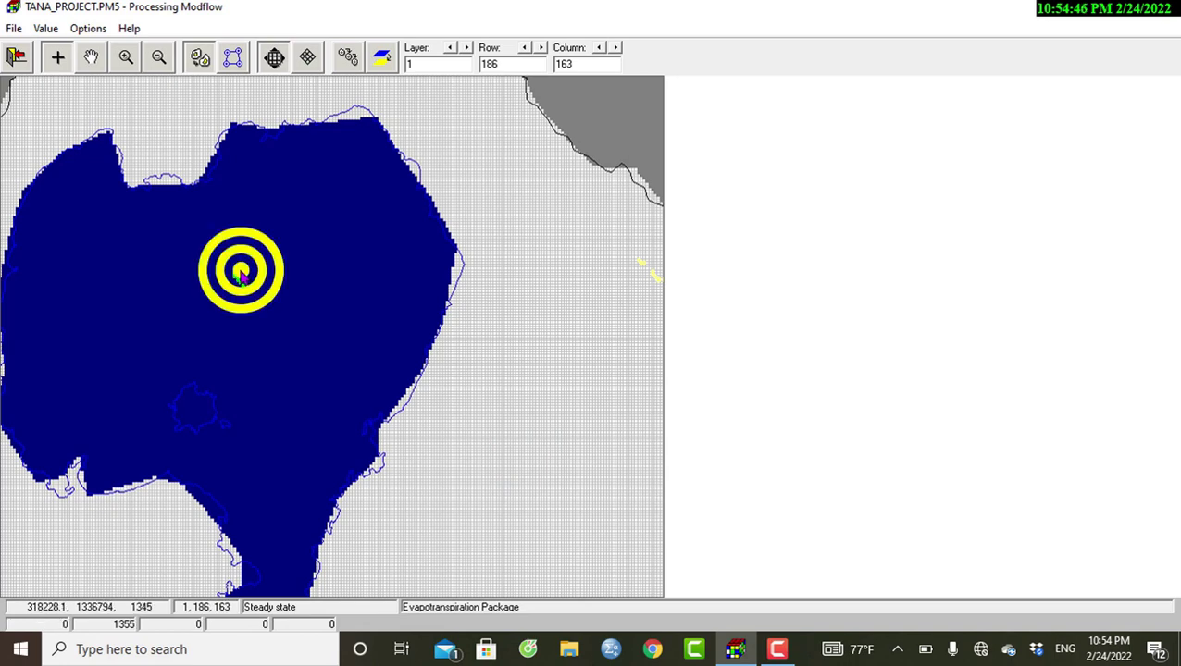
{"action": "left_click", "coordinate": [613, 146]}
{"action": "type", "text": ".000021"}
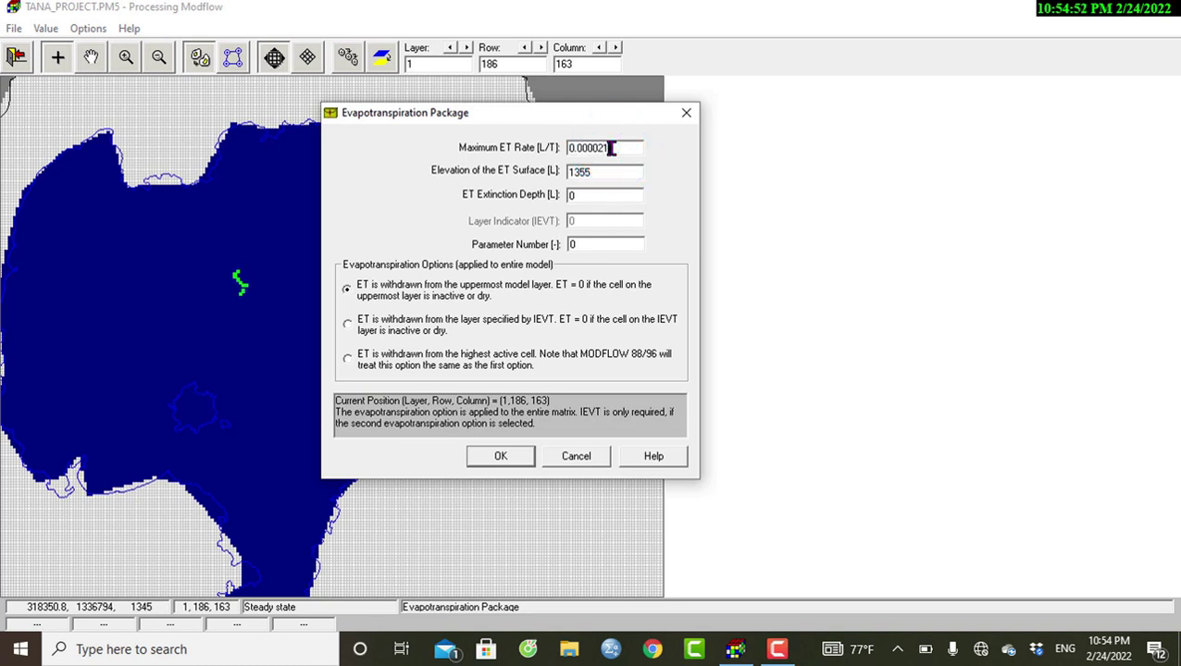
{"action": "double_click", "coordinate": [597, 195]}
{"action": "type", "text": "1"}
{"action": "left_click", "coordinate": [501, 454]}
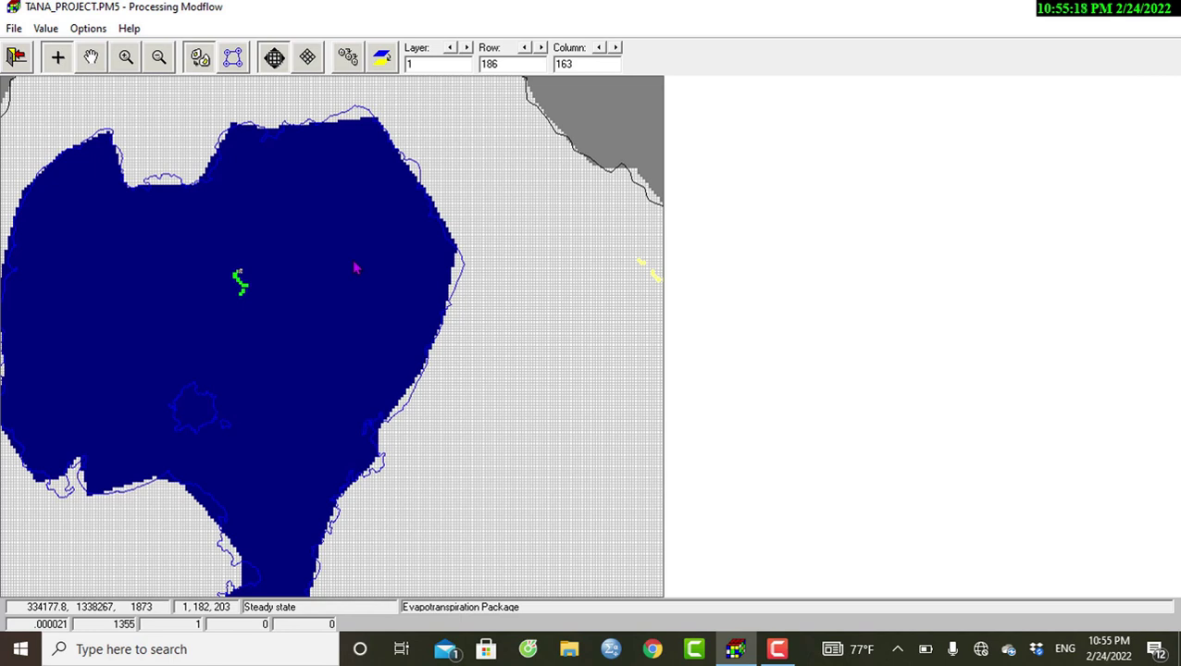
Leave the Evapotranspiration Package data editor and save the changes to Evapotranspiration
{"action": "left_click", "coordinate": [17, 58]}
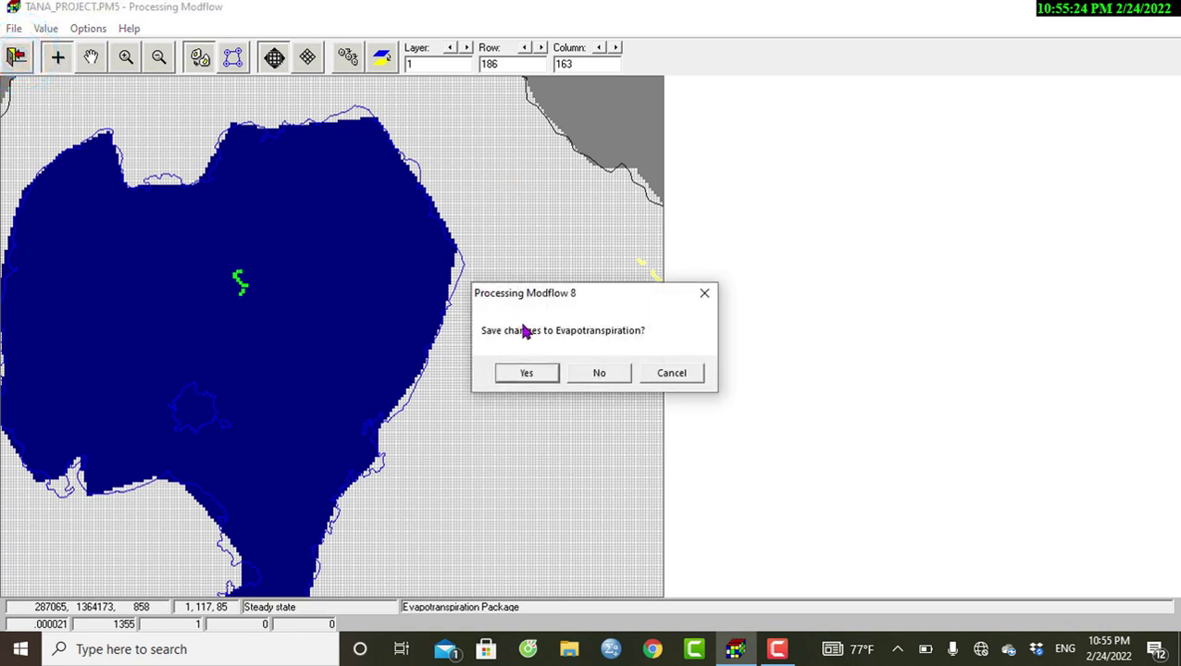
{"action": "left_click", "coordinate": [527, 373]}
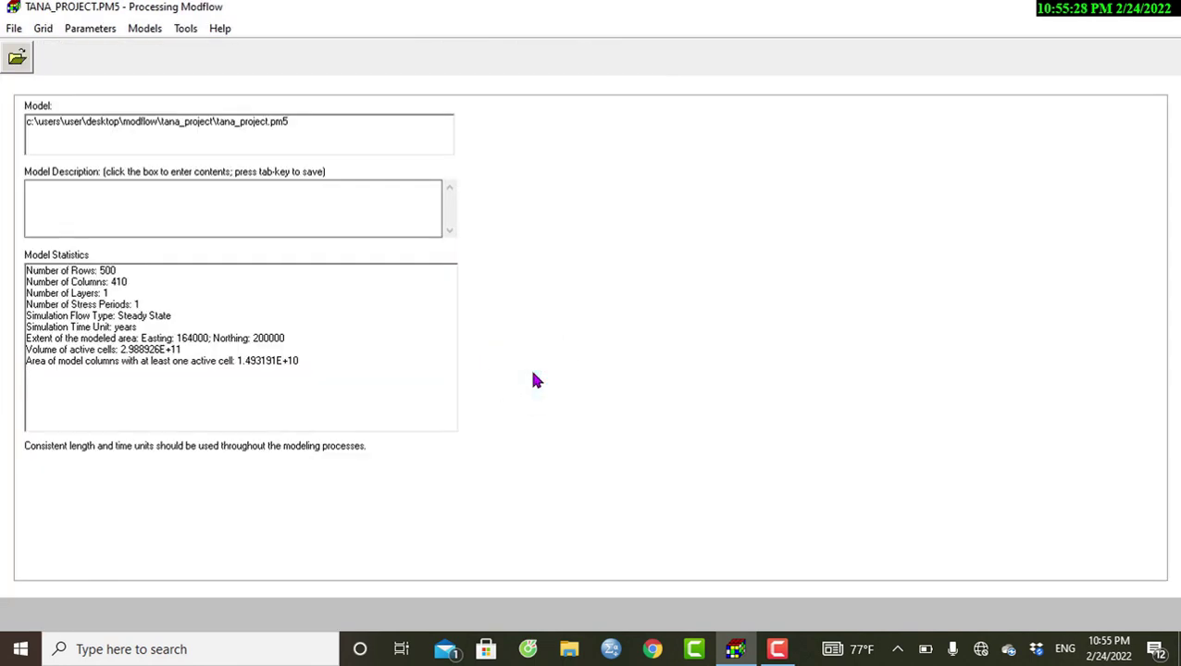